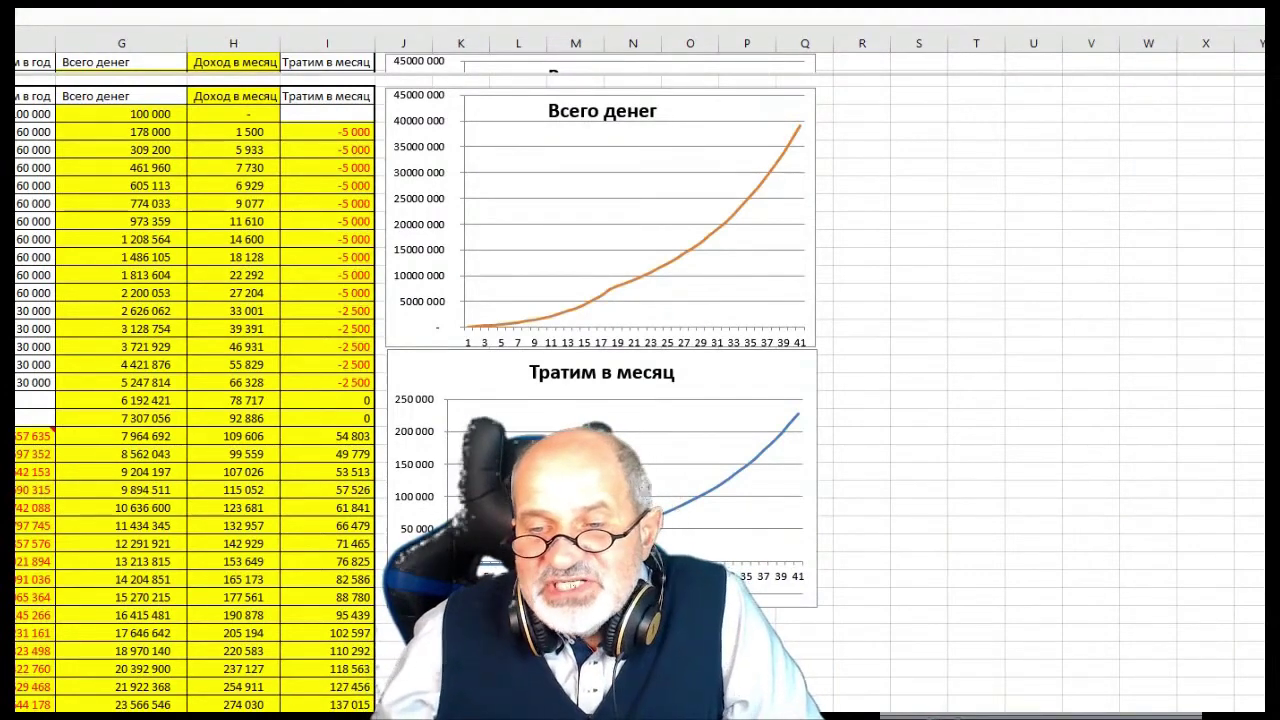
Set the starting age in the first row of the Возраст column to 40.
{"action": "scroll", "coordinate": [640, 400], "scroll_direction": "down", "scroll_amount": 1}
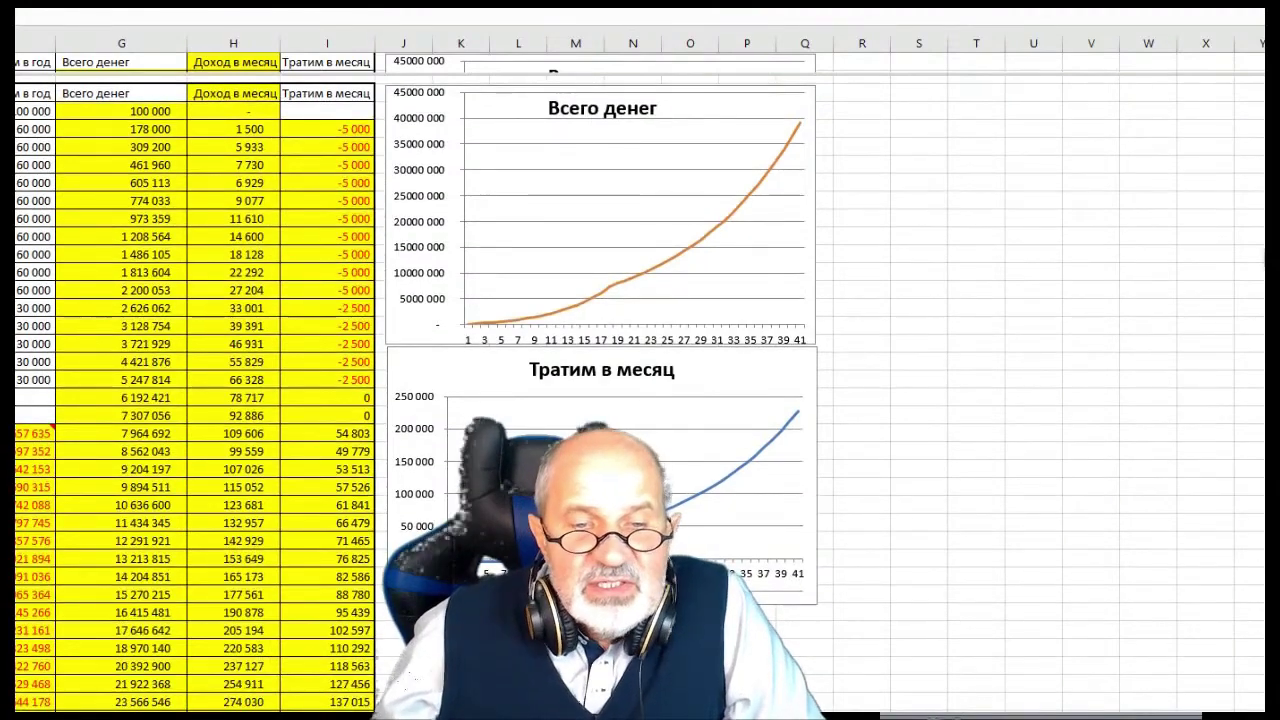
{"action": "scroll", "coordinate": [640, 400], "scroll_direction": "down", "scroll_amount": 1}
{"action": "scroll", "coordinate": [640, 400], "scroll_direction": "down", "scroll_amount": 3}
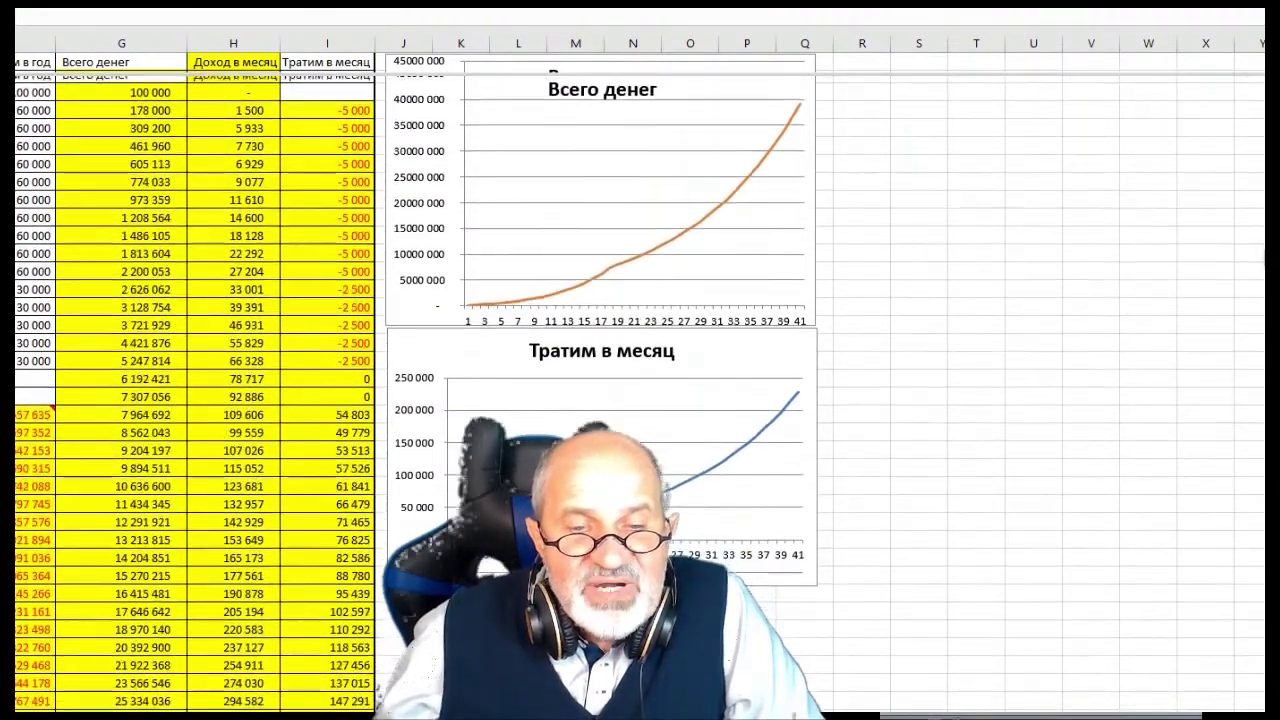
{"action": "scroll", "coordinate": [640, 400], "scroll_direction": "up", "scroll_amount": 1}
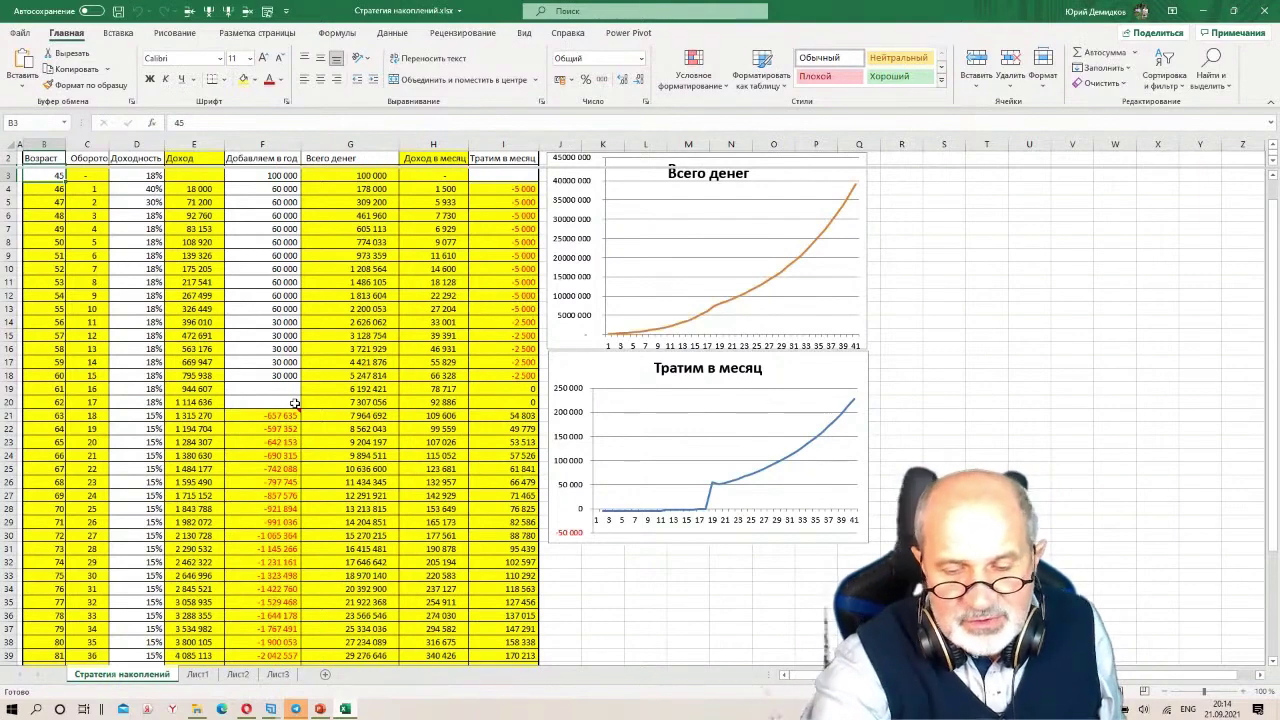
{"action": "type", "text": "40"}
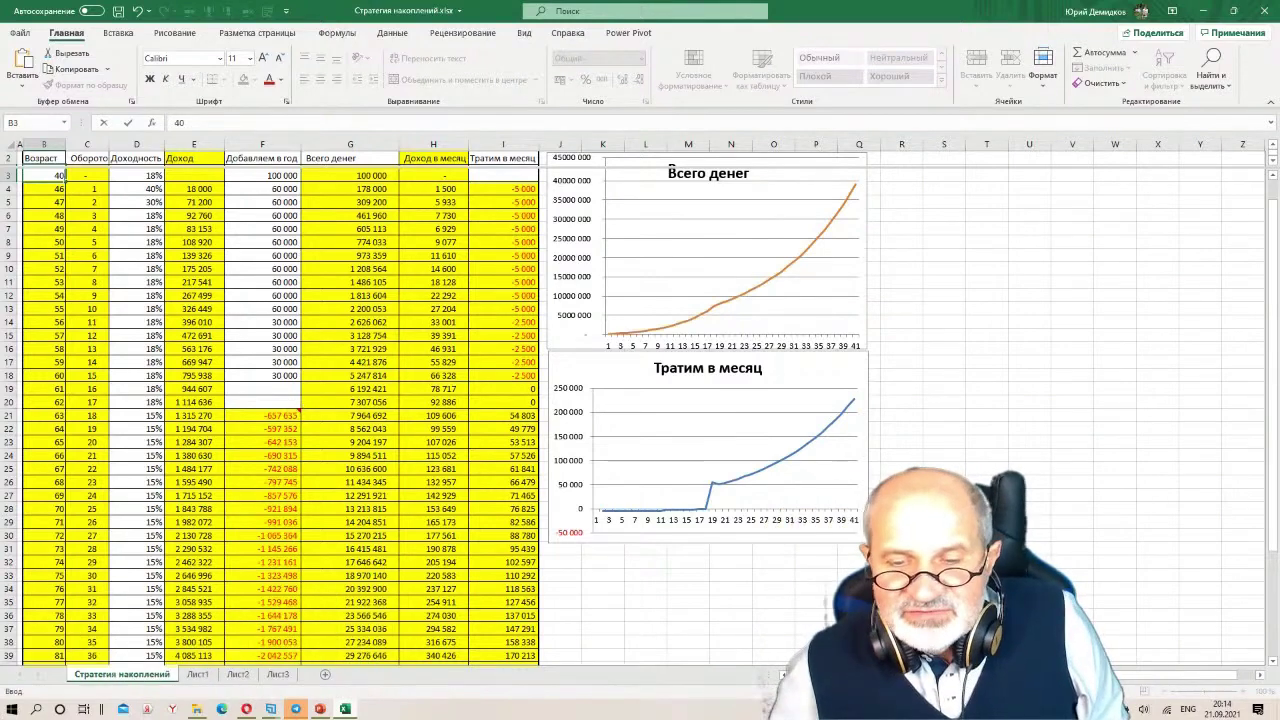
{"action": "left_click", "coordinate": [901, 589]}
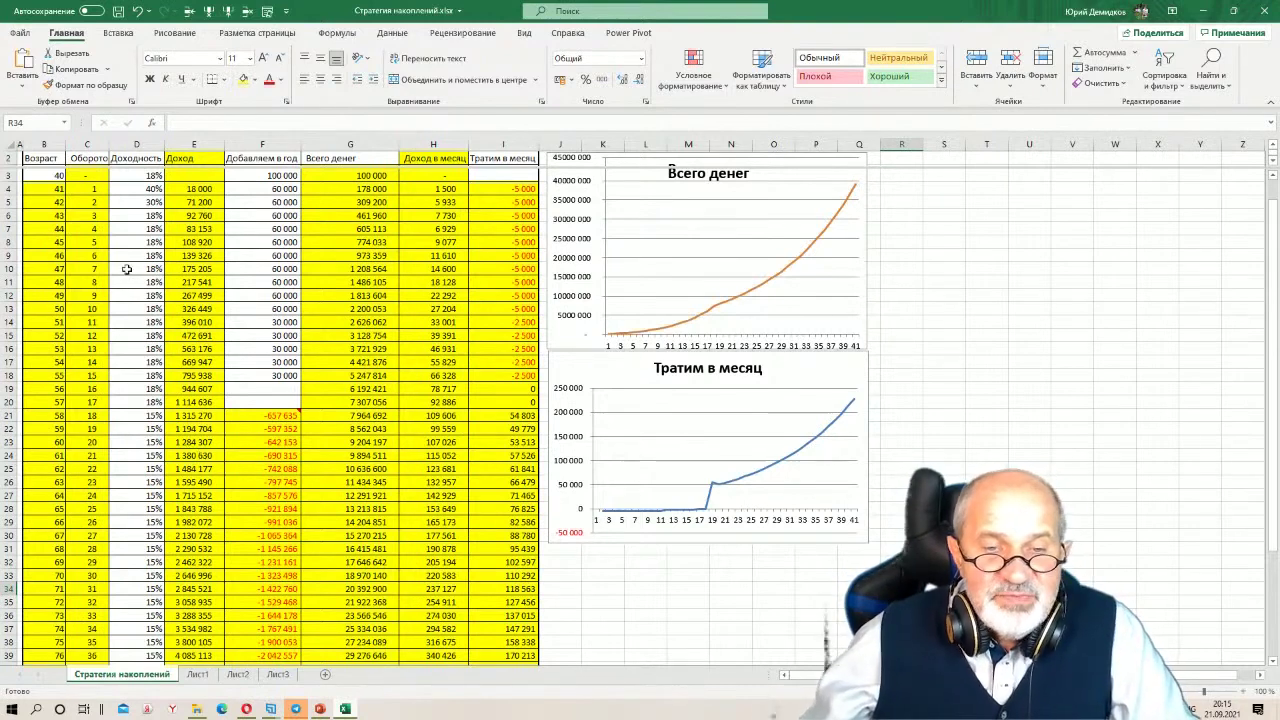
Examine the initial deposit and the first yearly contributions in the Добавляем в год column, along with the accumulated total.
{"action": "left_click", "coordinate": [267, 177]}
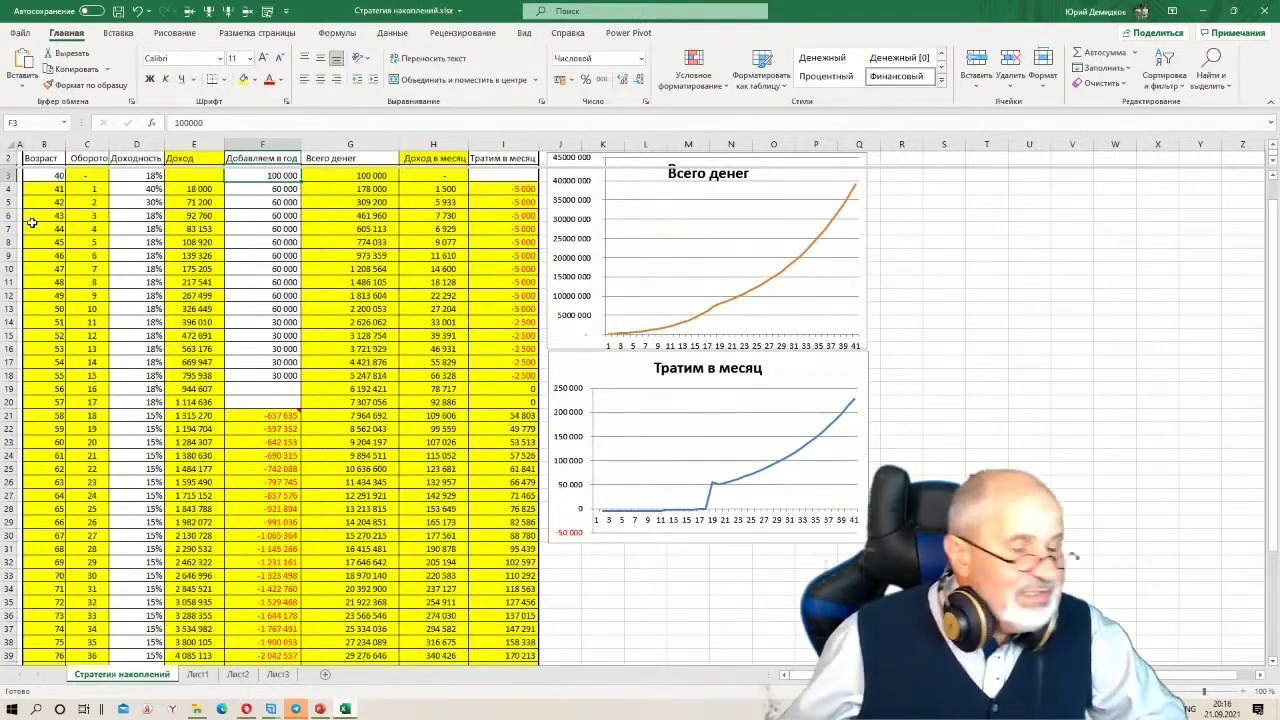
{"action": "left_click", "coordinate": [272, 189]}
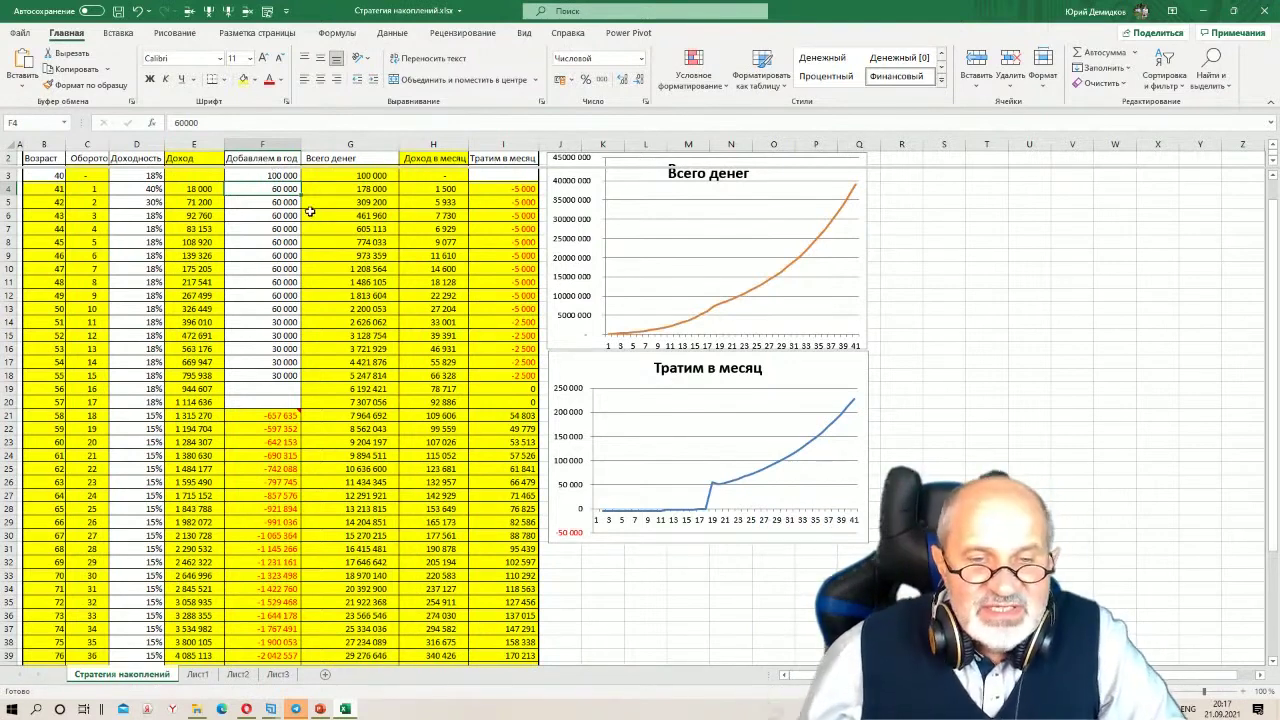
{"action": "left_click", "coordinate": [48, 175]}
{"action": "left_click", "coordinate": [256, 176]}
{"action": "left_click", "coordinate": [271, 203]}
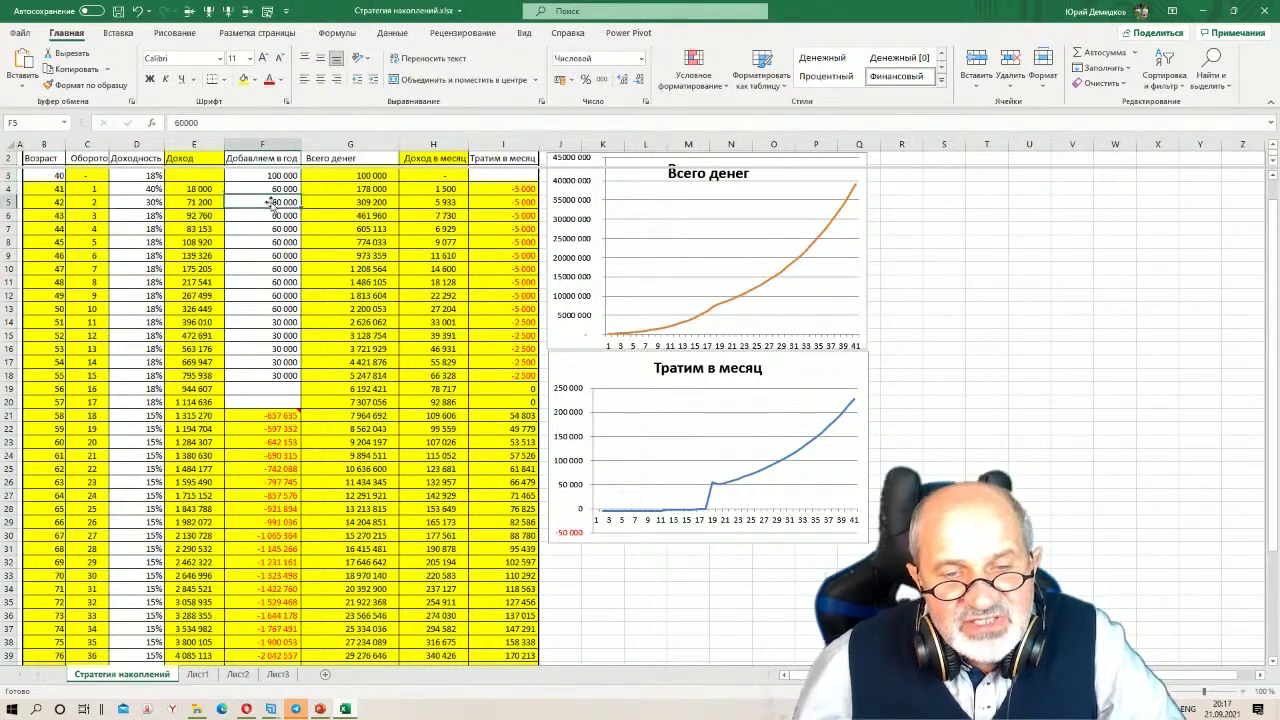
{"action": "left_click", "coordinate": [396, 216]}
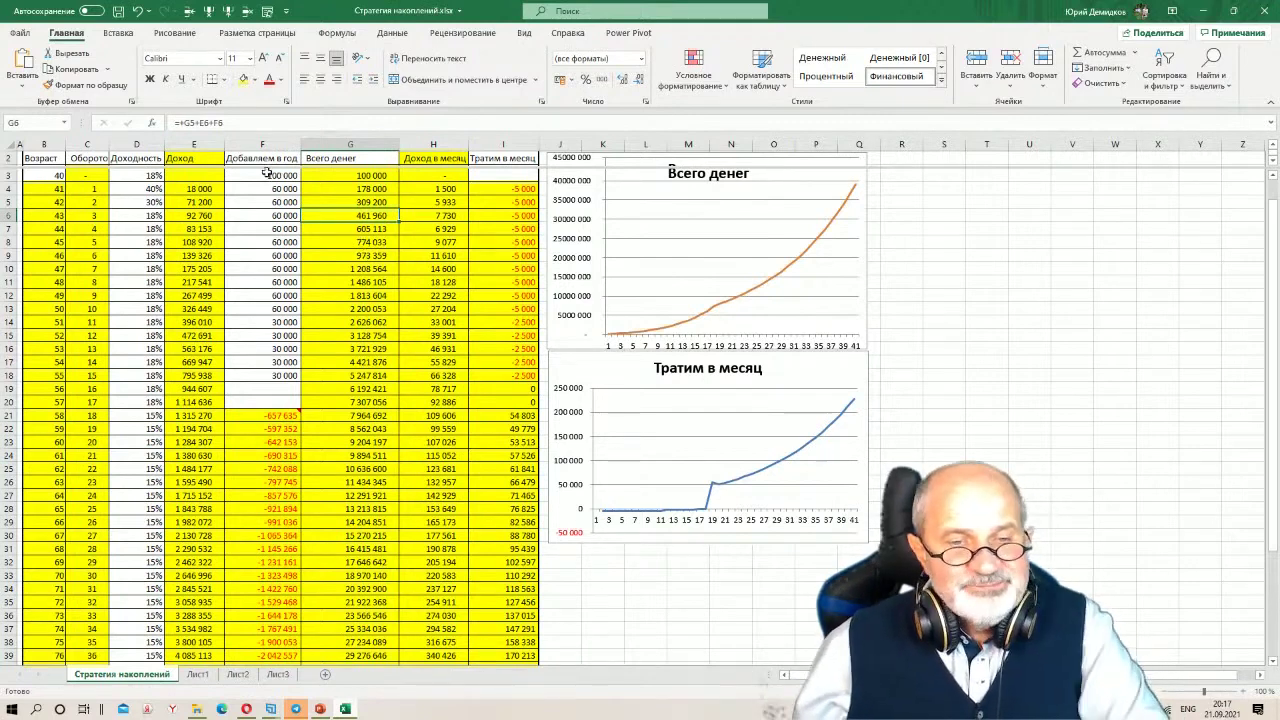
Review the starting age and the turnover numbers of the first four years.
{"action": "left_click", "coordinate": [55, 175]}
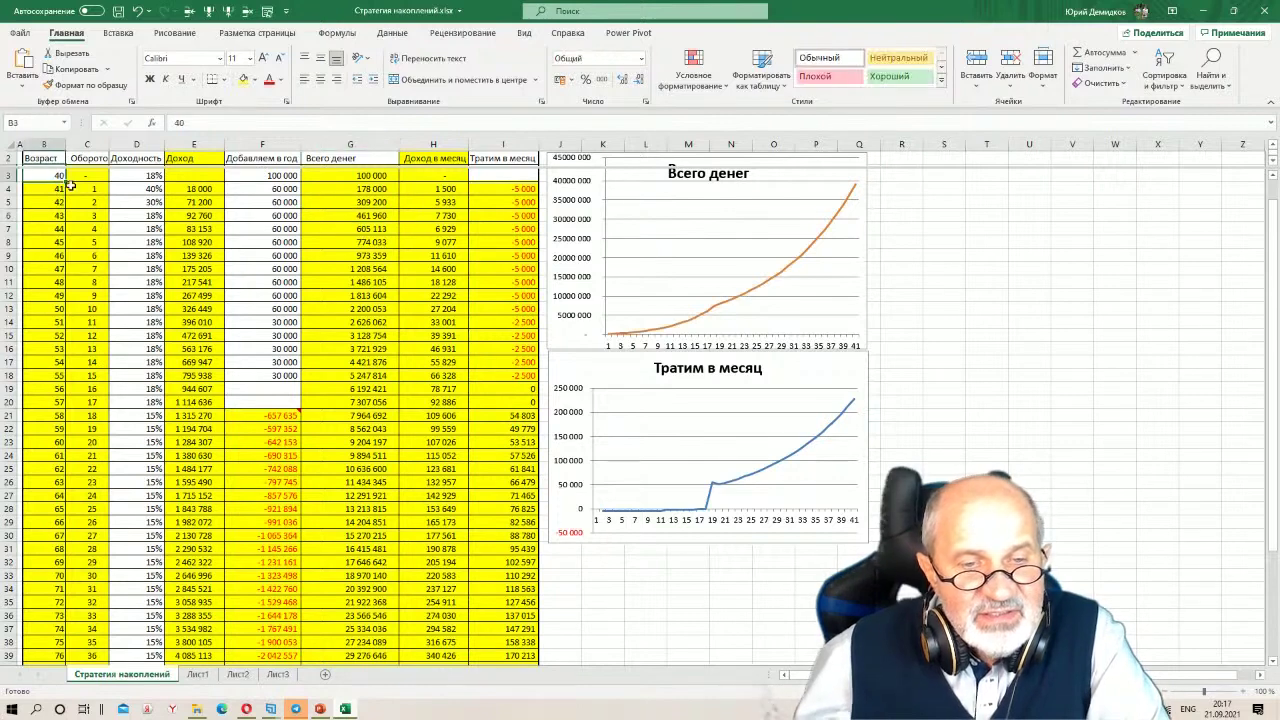
{"action": "left_click", "coordinate": [90, 188]}
{"action": "left_click", "coordinate": [100, 203]}
{"action": "left_click", "coordinate": [98, 216]}
{"action": "left_click", "coordinate": [99, 229]}
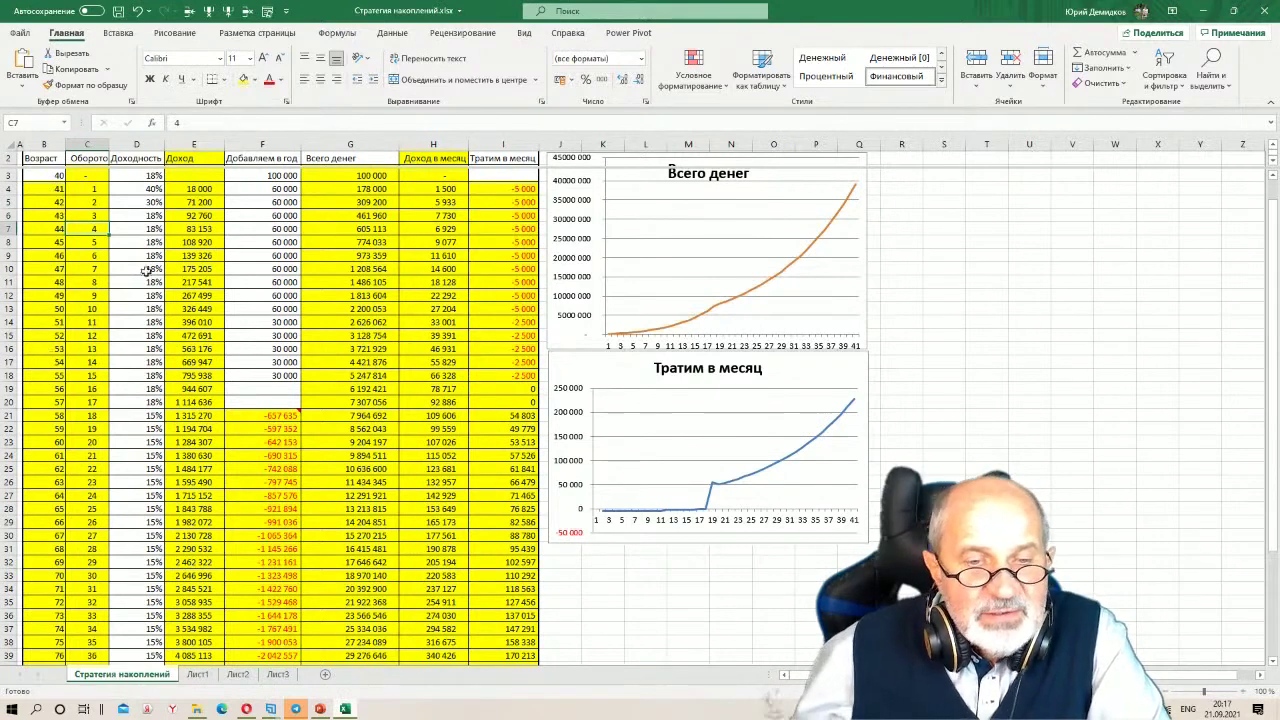
Inspect the Доходность percentages of the first four rows and compare them with the third-year contribution.
{"action": "left_click", "coordinate": [140, 176]}
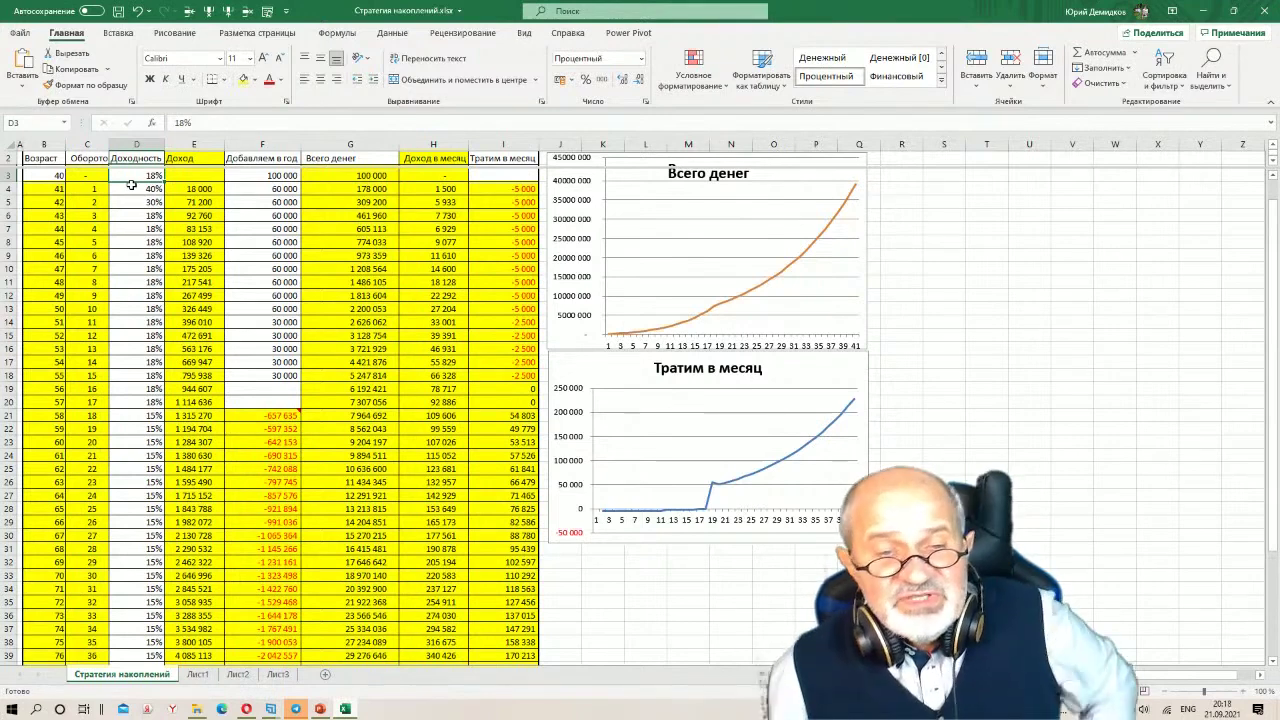
{"action": "left_click", "coordinate": [150, 188]}
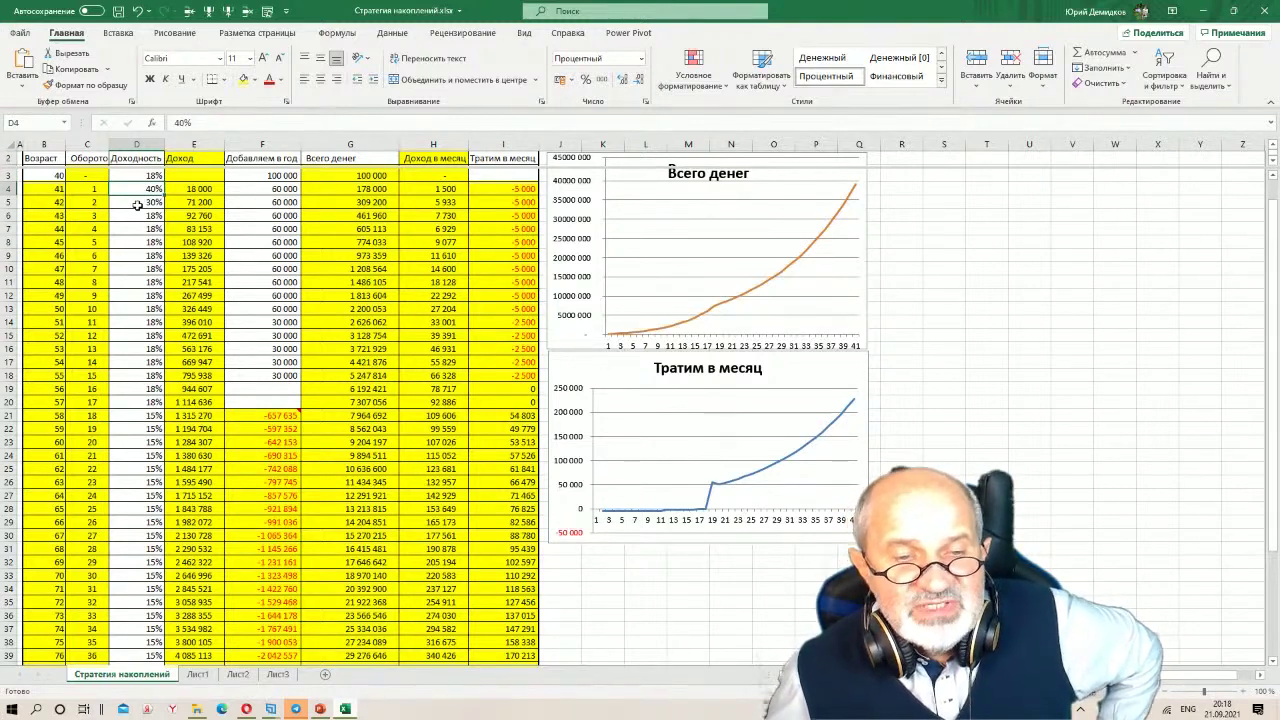
{"action": "left_click", "coordinate": [137, 204]}
{"action": "left_click", "coordinate": [133, 216]}
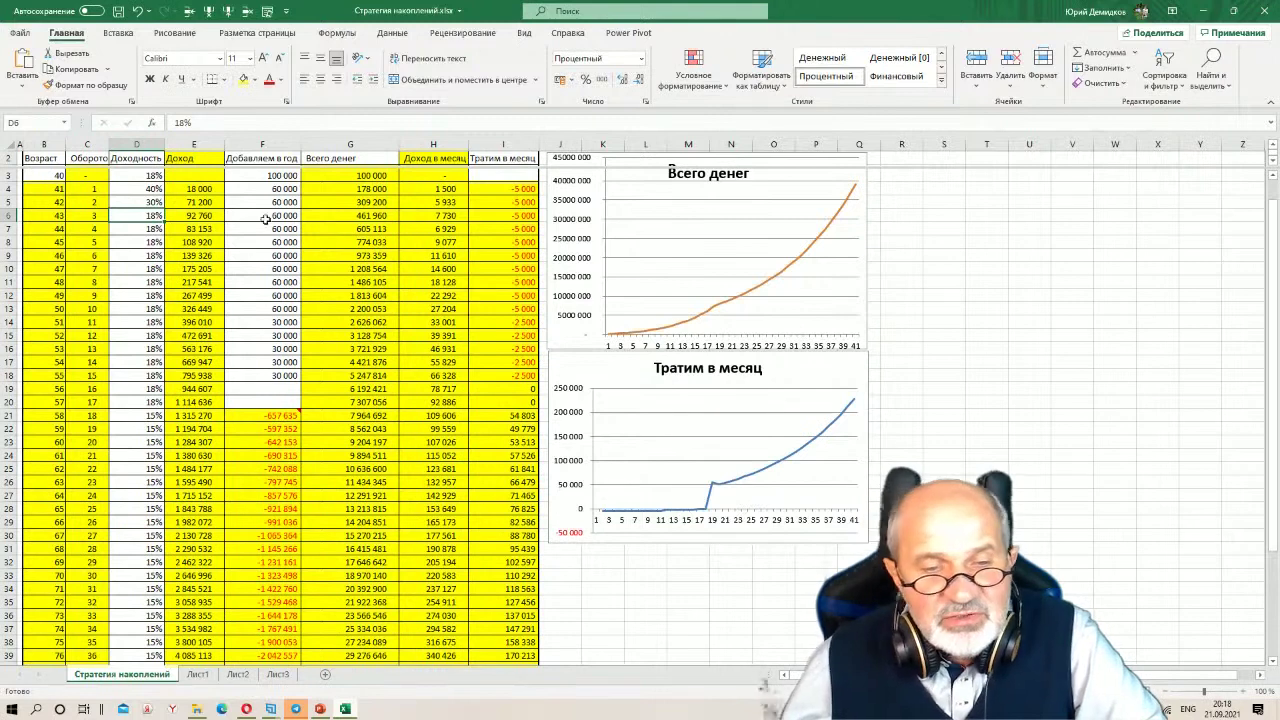
{"action": "left_click", "coordinate": [266, 215]}
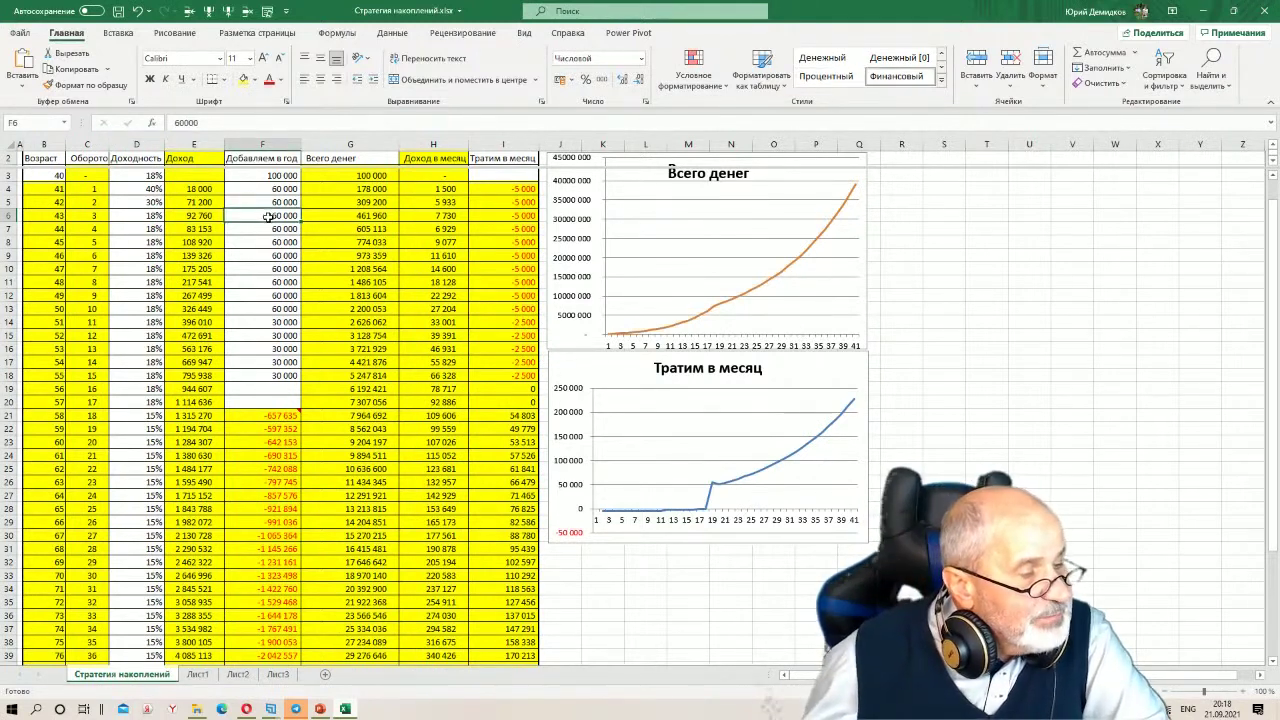
{"action": "left_click", "coordinate": [146, 203]}
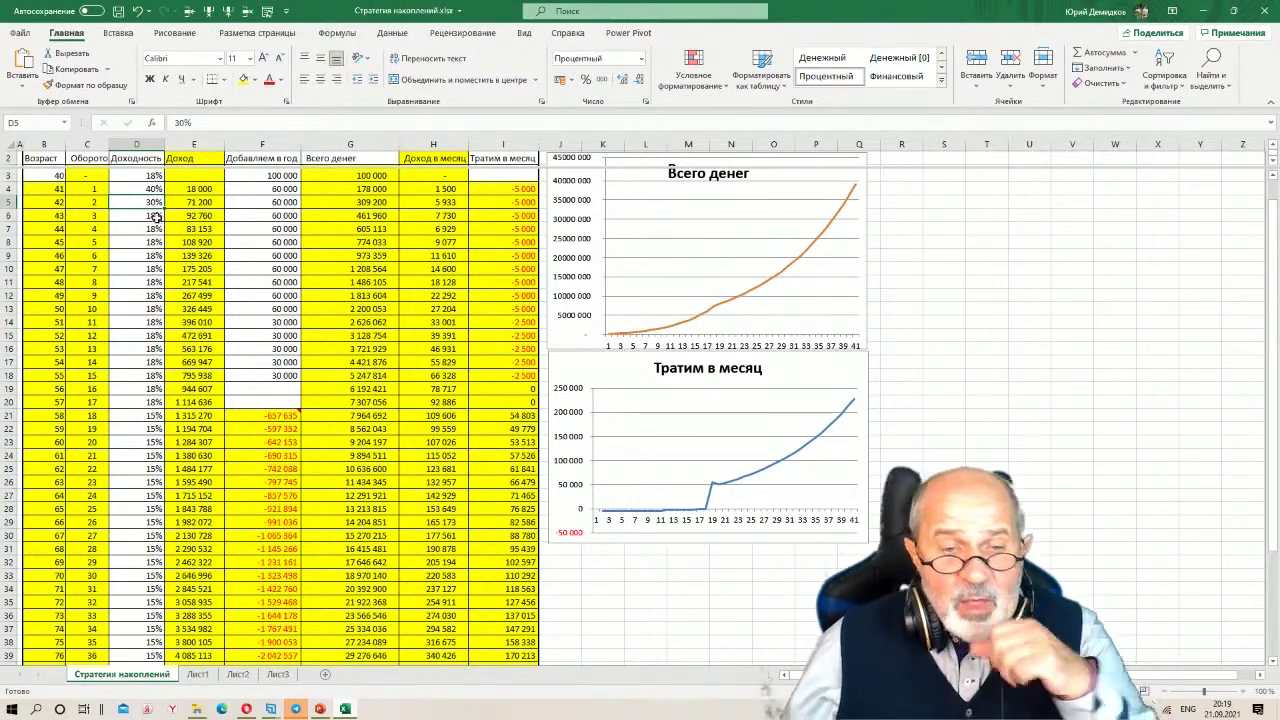
Trace the first-year calculation from the initial deposit and yield to the yearly income, contribution, total money and monthly income.
{"action": "left_click", "coordinate": [267, 177]}
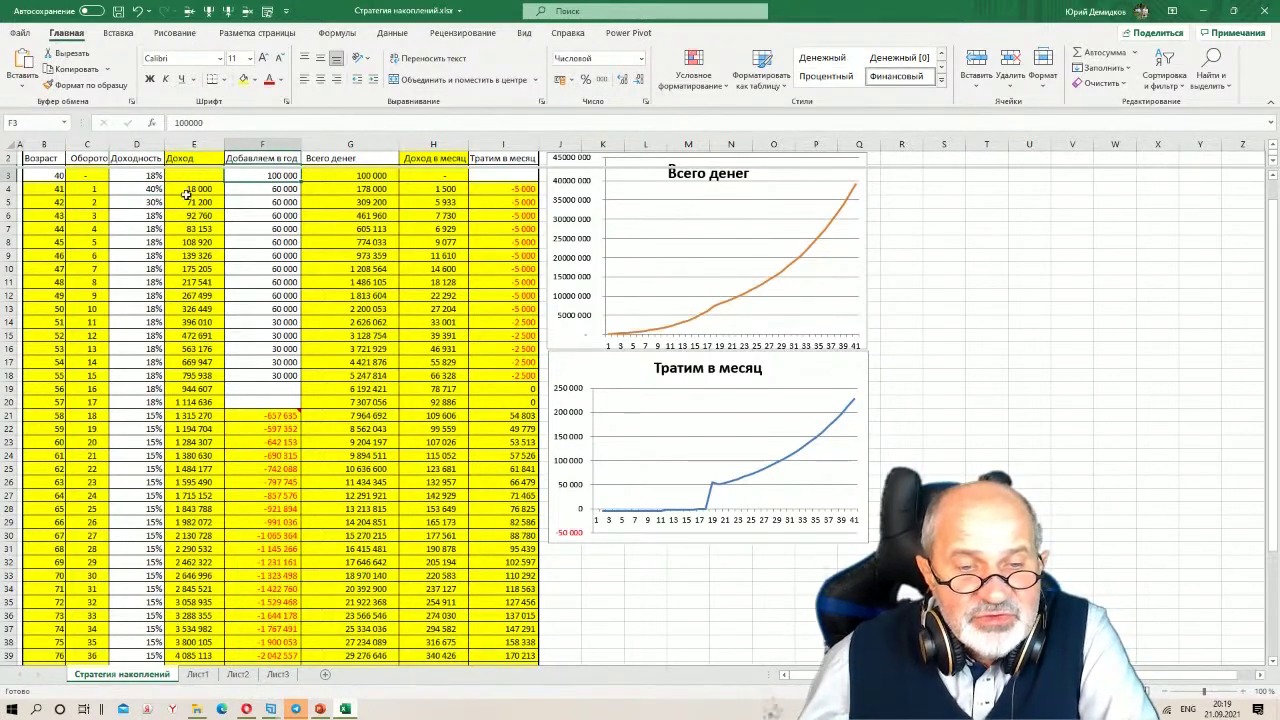
{"action": "left_click", "coordinate": [143, 176]}
{"action": "left_click", "coordinate": [187, 190]}
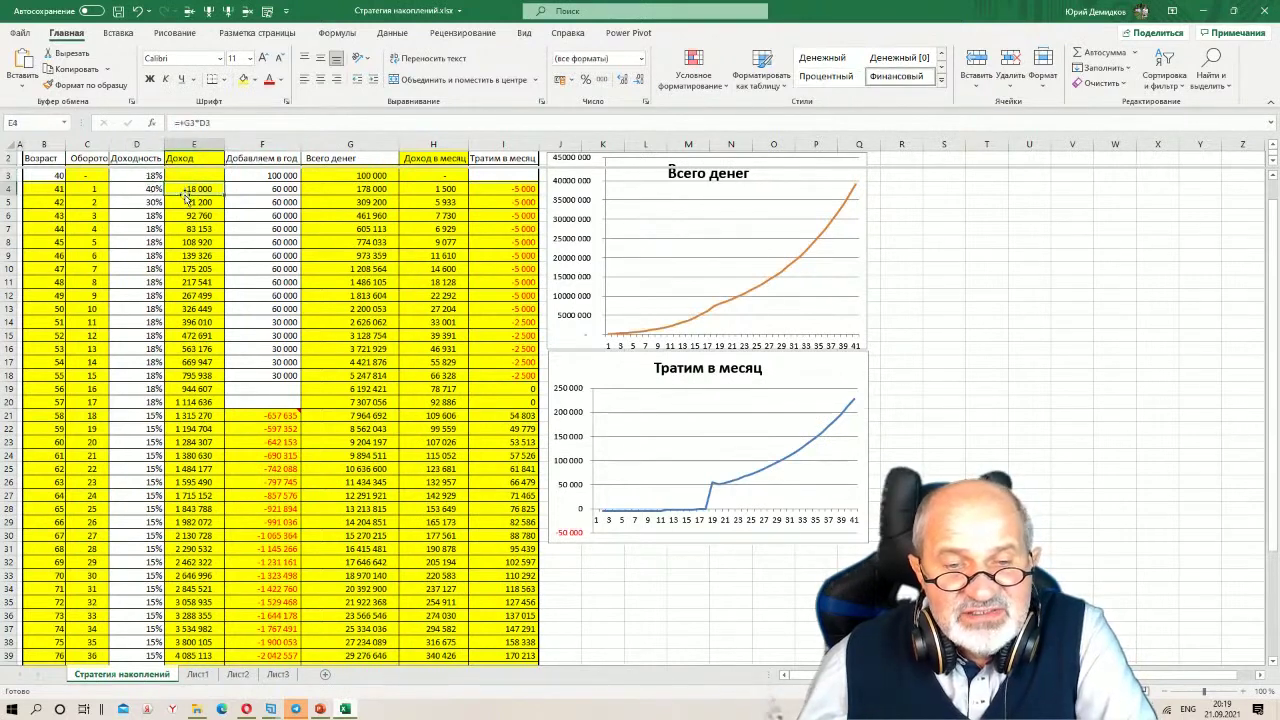
{"action": "left_click", "coordinate": [285, 192]}
{"action": "left_click", "coordinate": [362, 190]}
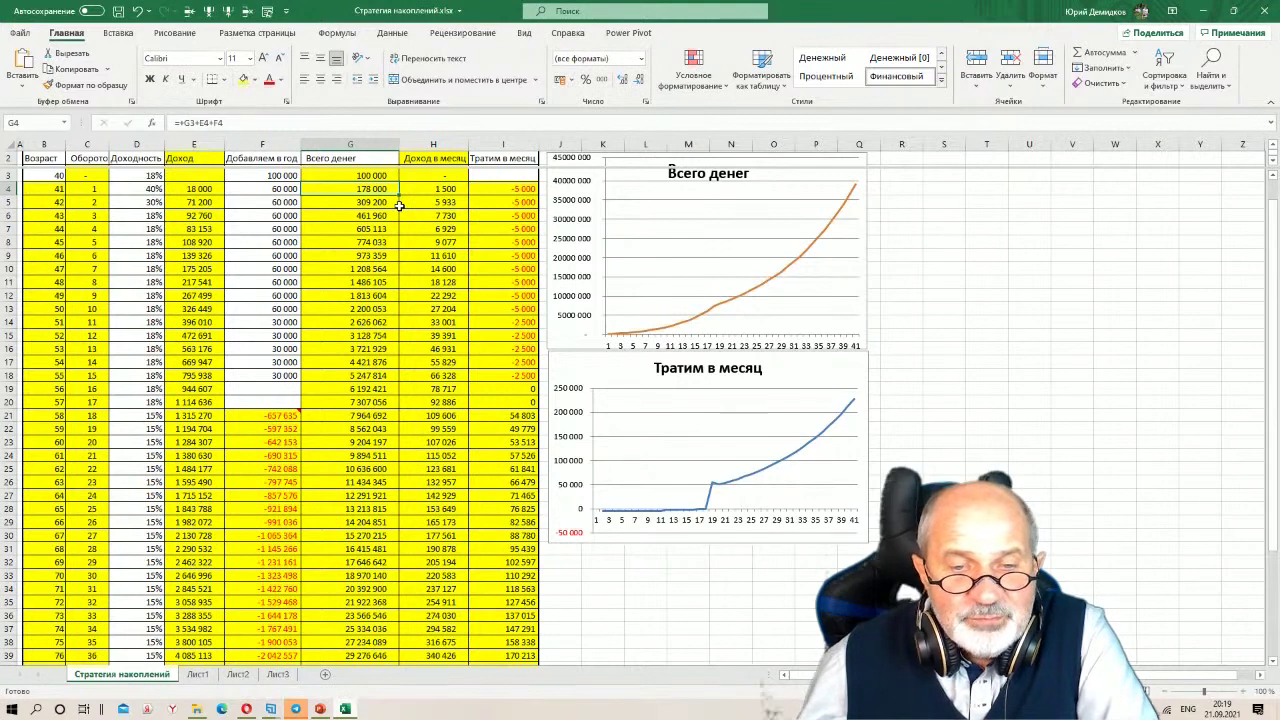
{"action": "left_click", "coordinate": [207, 189]}
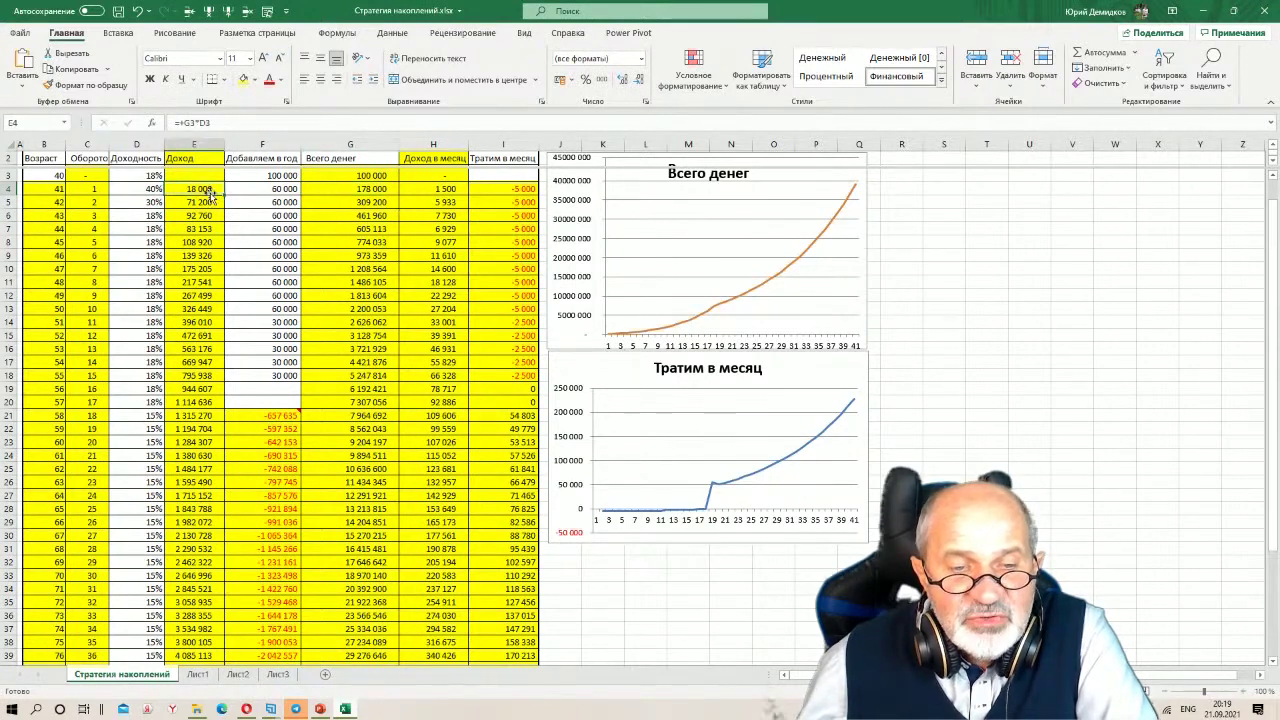
{"action": "left_click", "coordinate": [439, 189]}
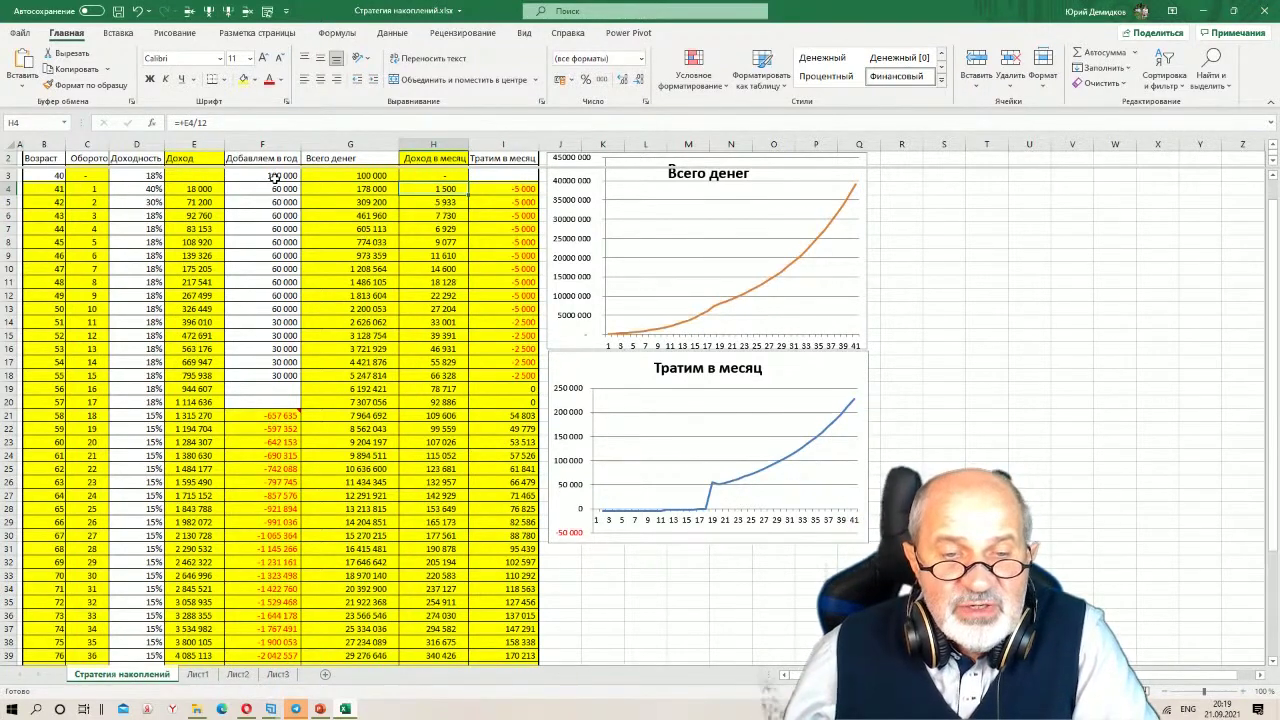
{"action": "left_click", "coordinate": [211, 189]}
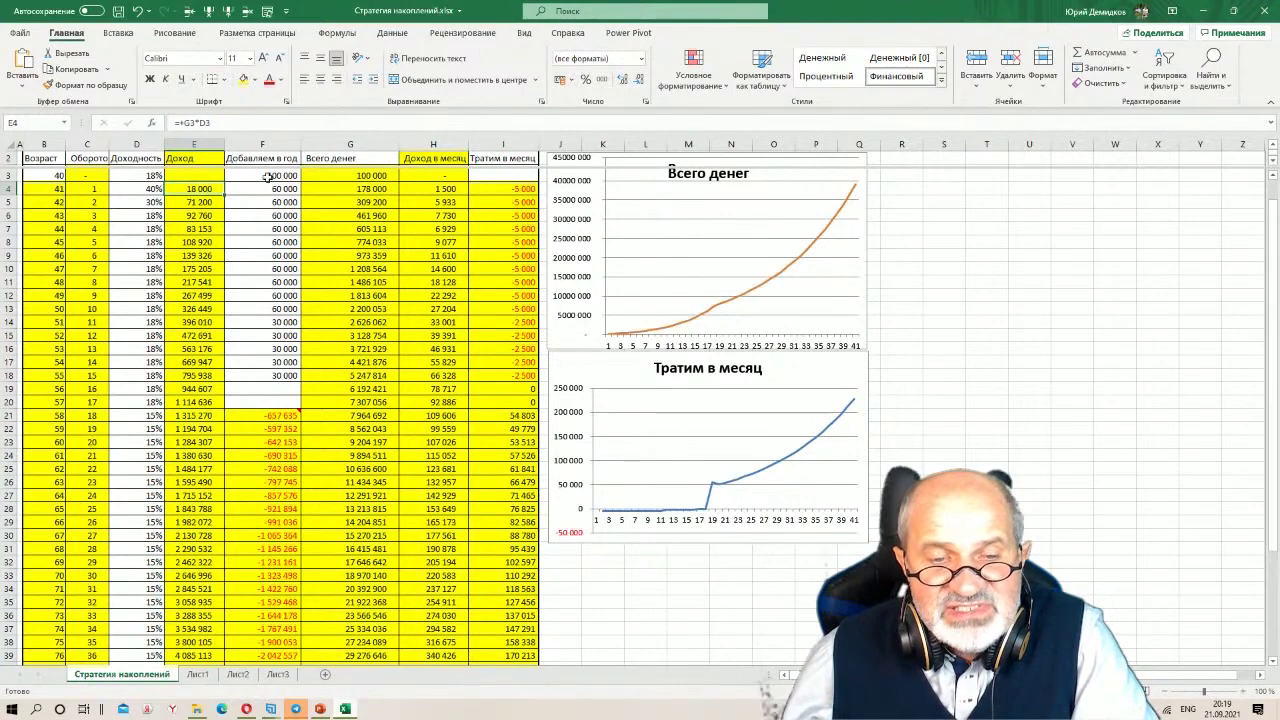
{"action": "left_click", "coordinate": [267, 177]}
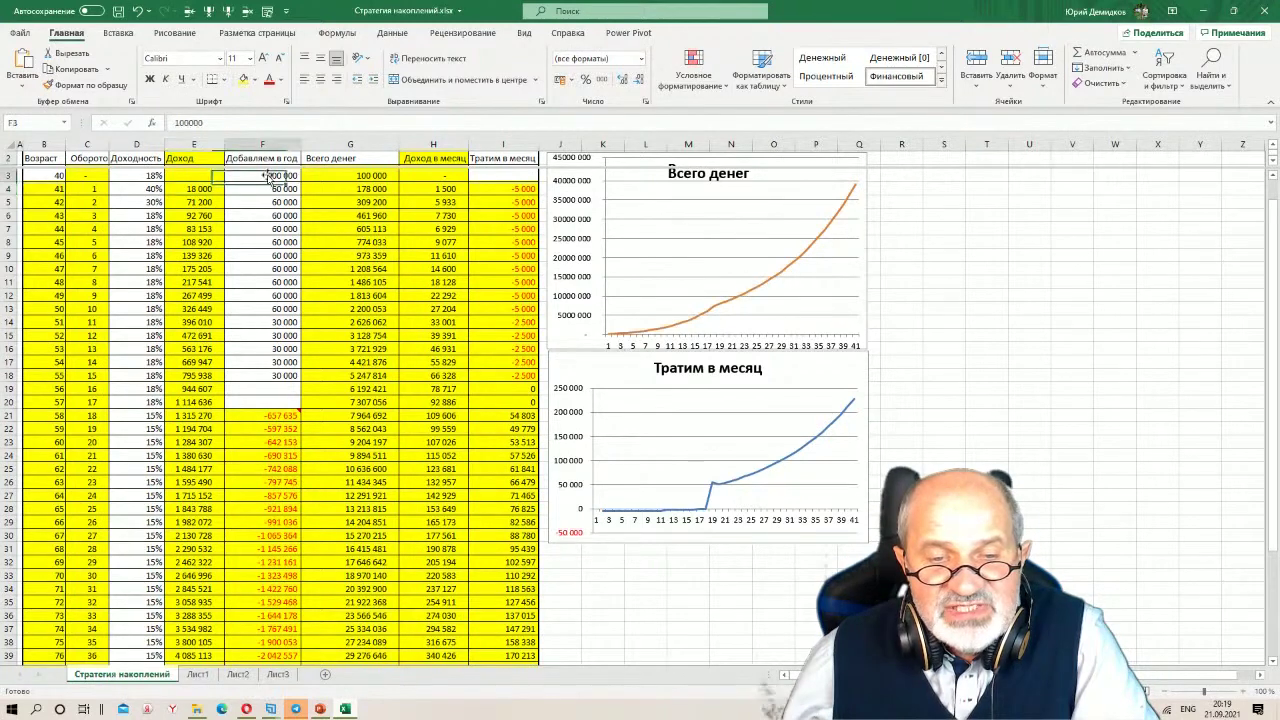
{"action": "left_click", "coordinate": [445, 192]}
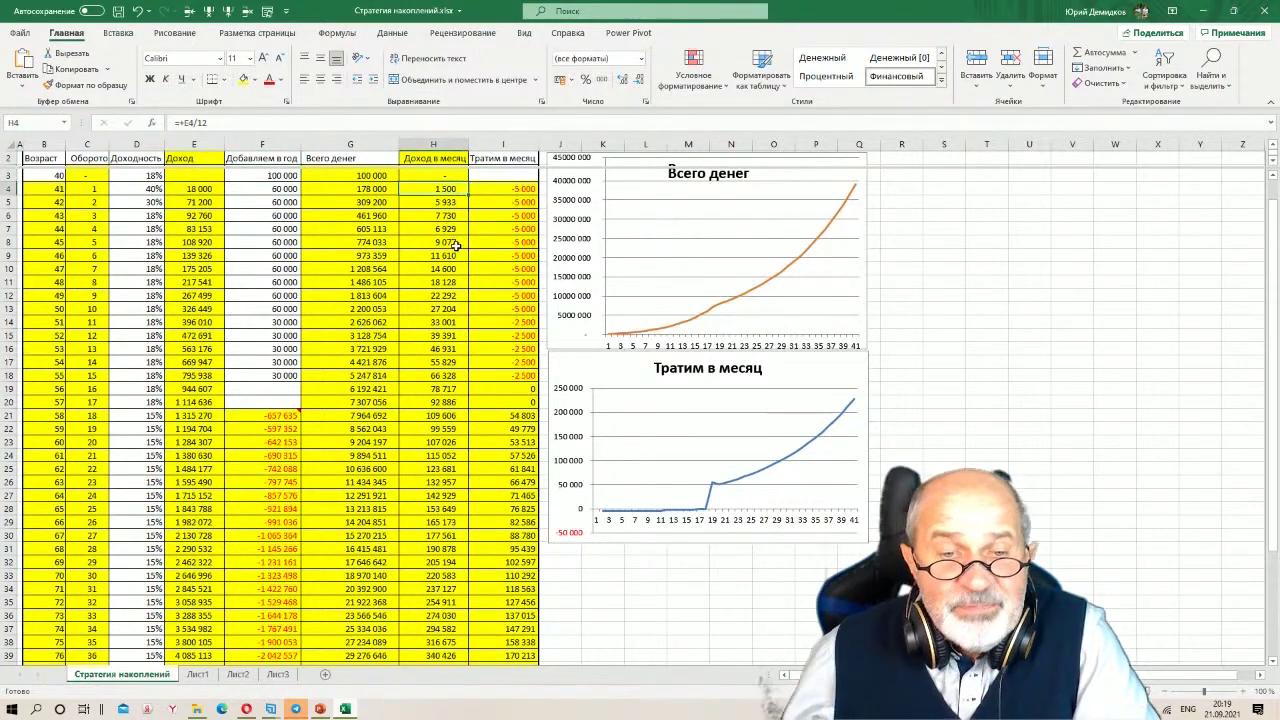
{"action": "left_click", "coordinate": [280, 190]}
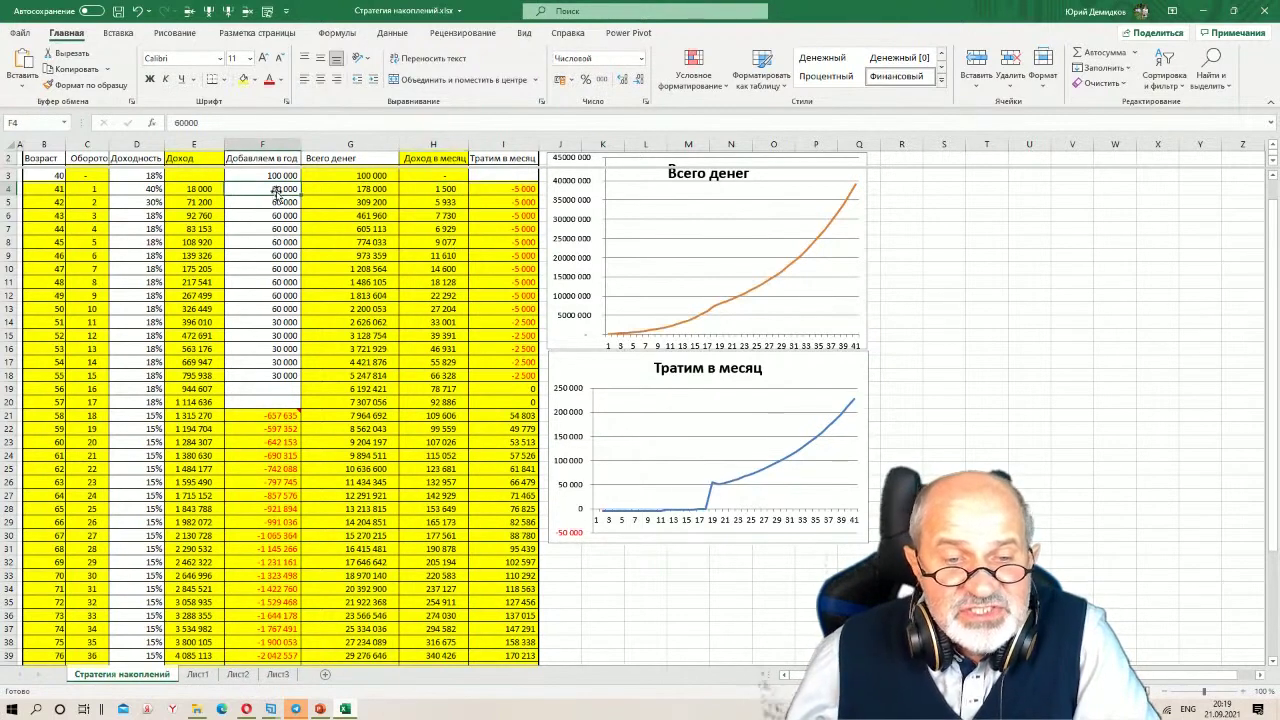
Trace the second-year calculation from the previous total to the yearly income, contribution and monthly income.
{"action": "left_click", "coordinate": [206, 202]}
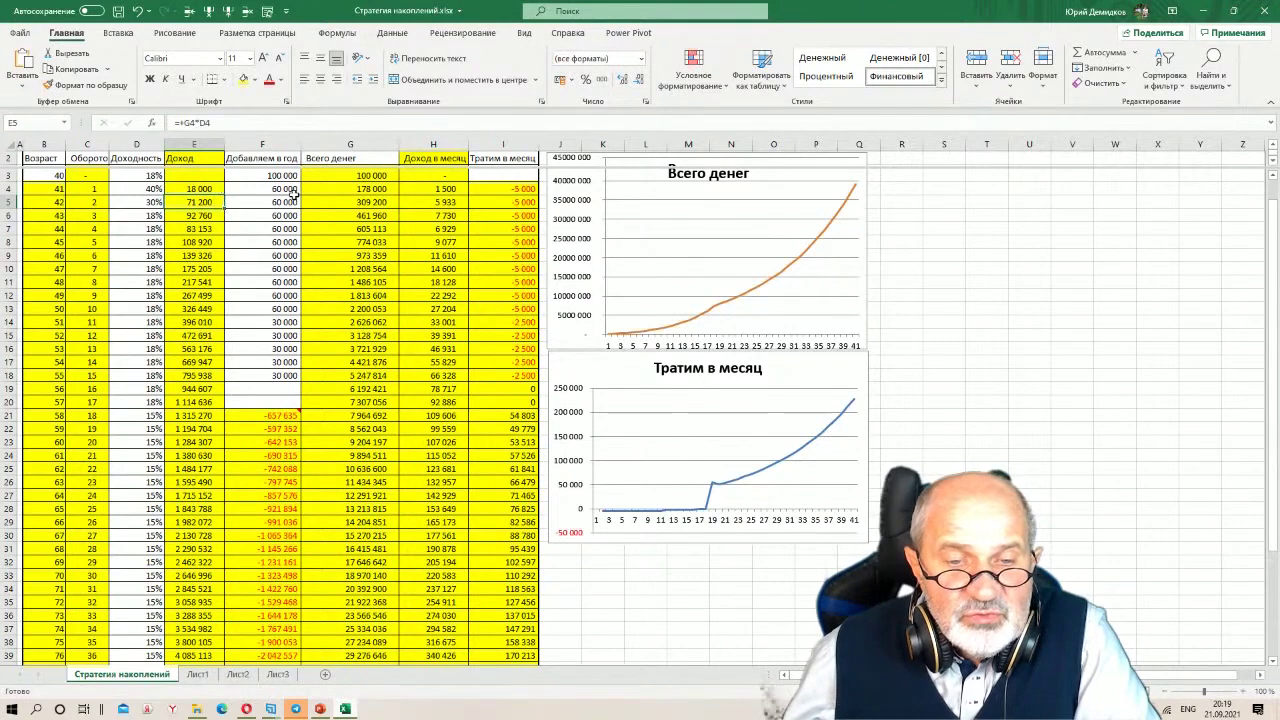
{"action": "left_click", "coordinate": [377, 188]}
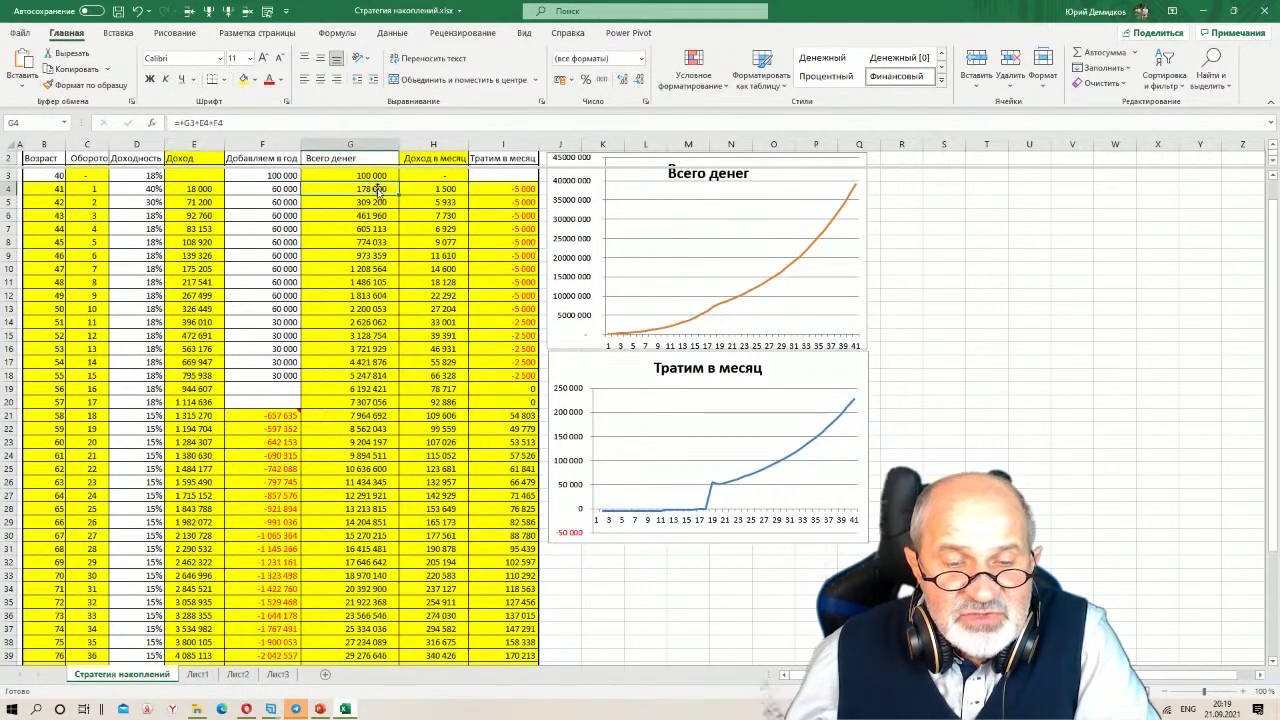
{"action": "left_click", "coordinate": [275, 202]}
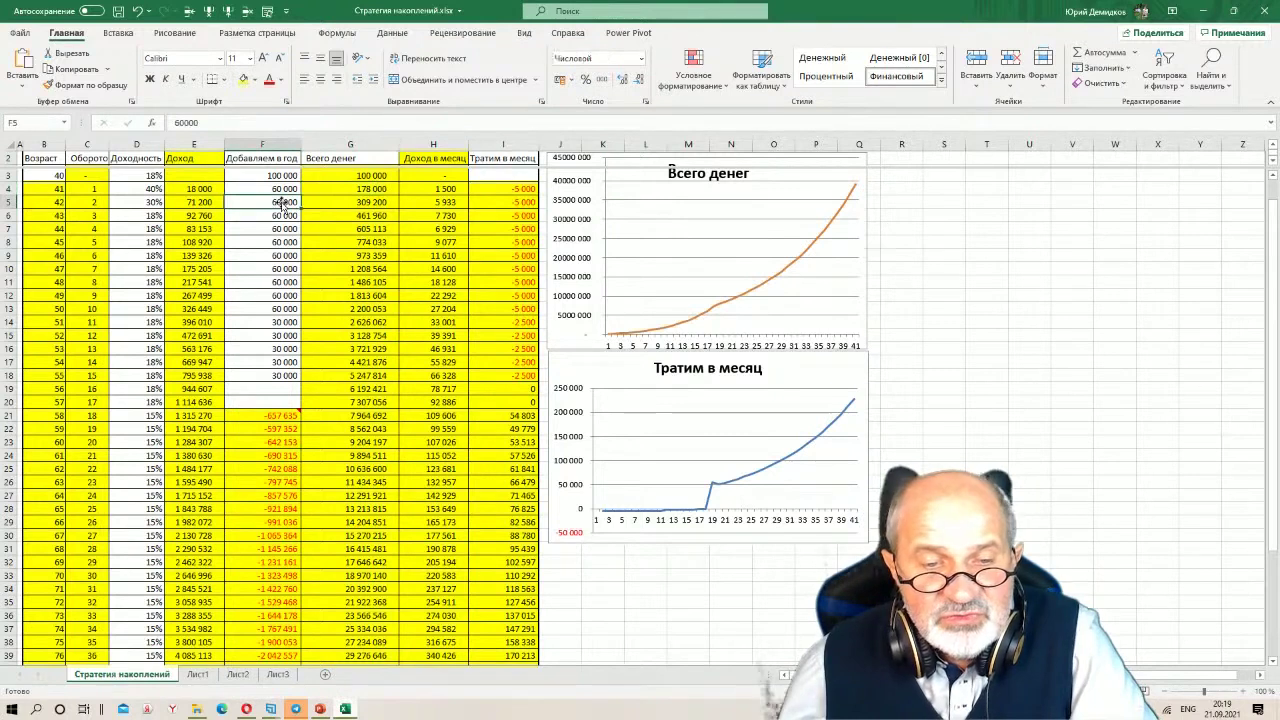
{"action": "left_click", "coordinate": [204, 202]}
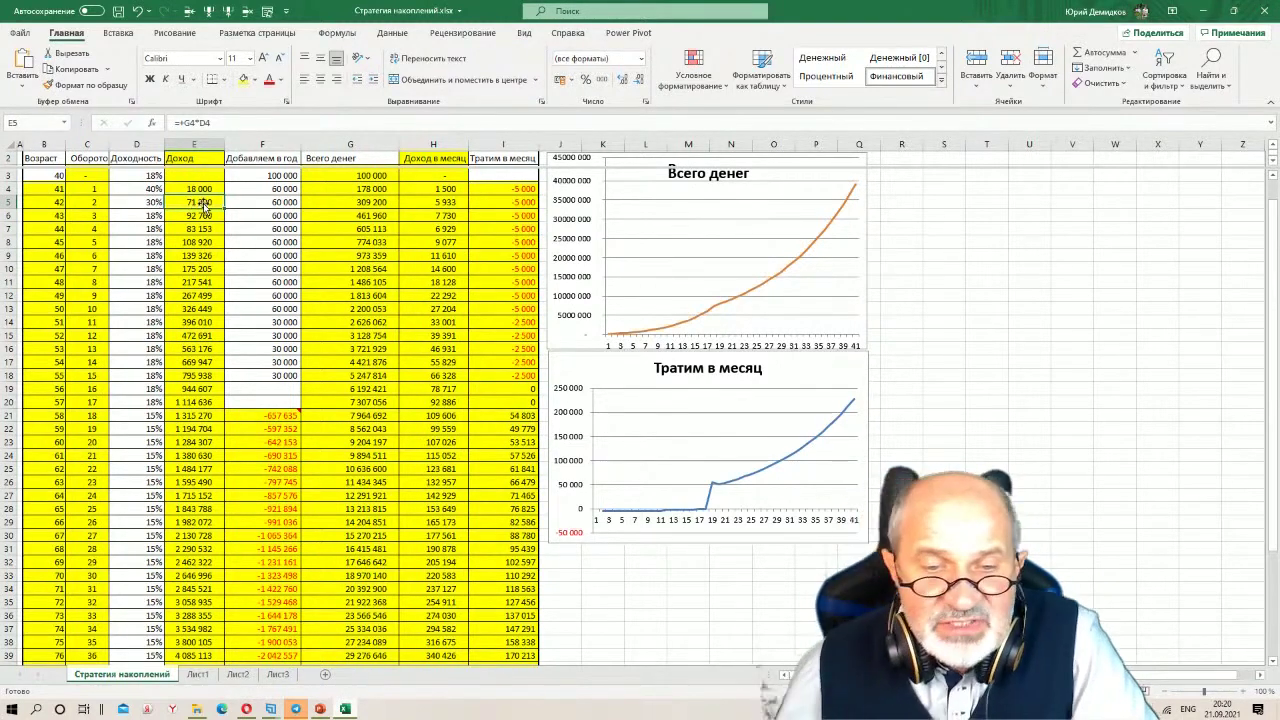
{"action": "left_click", "coordinate": [430, 206]}
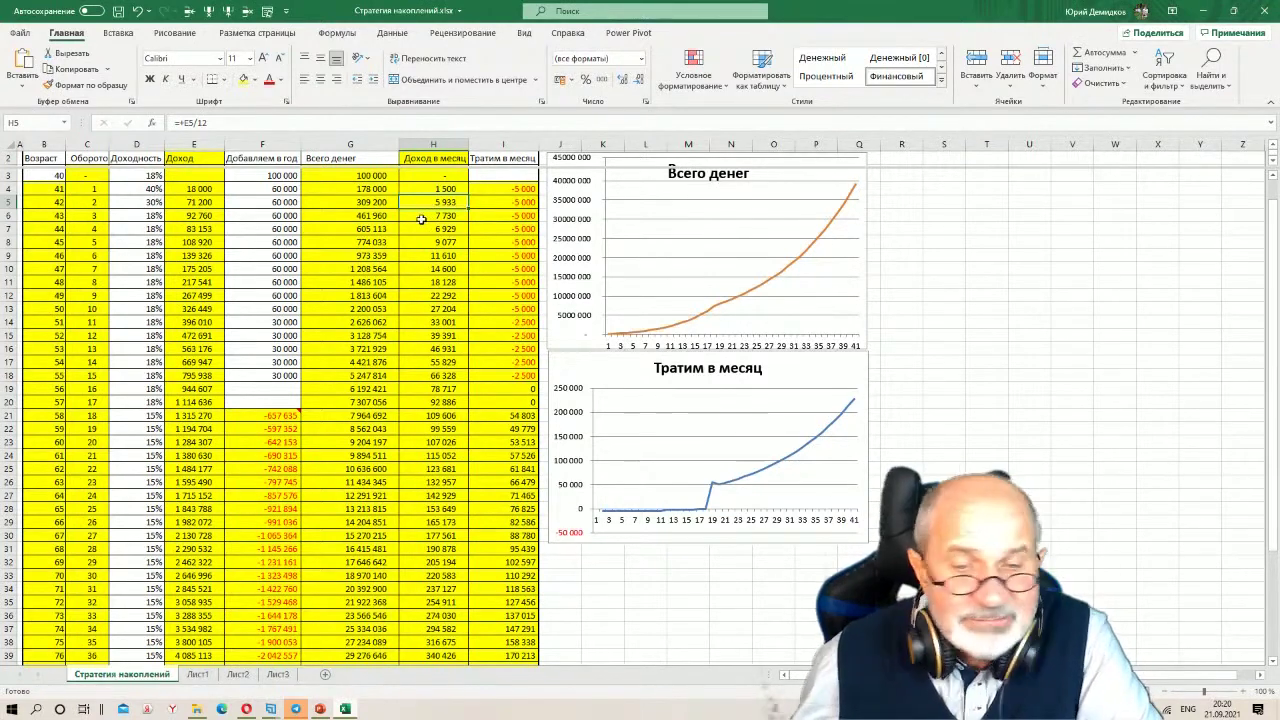
Check the third-year contribution and follow the growth of the Всего денег column over the first years.
{"action": "left_click", "coordinate": [283, 216]}
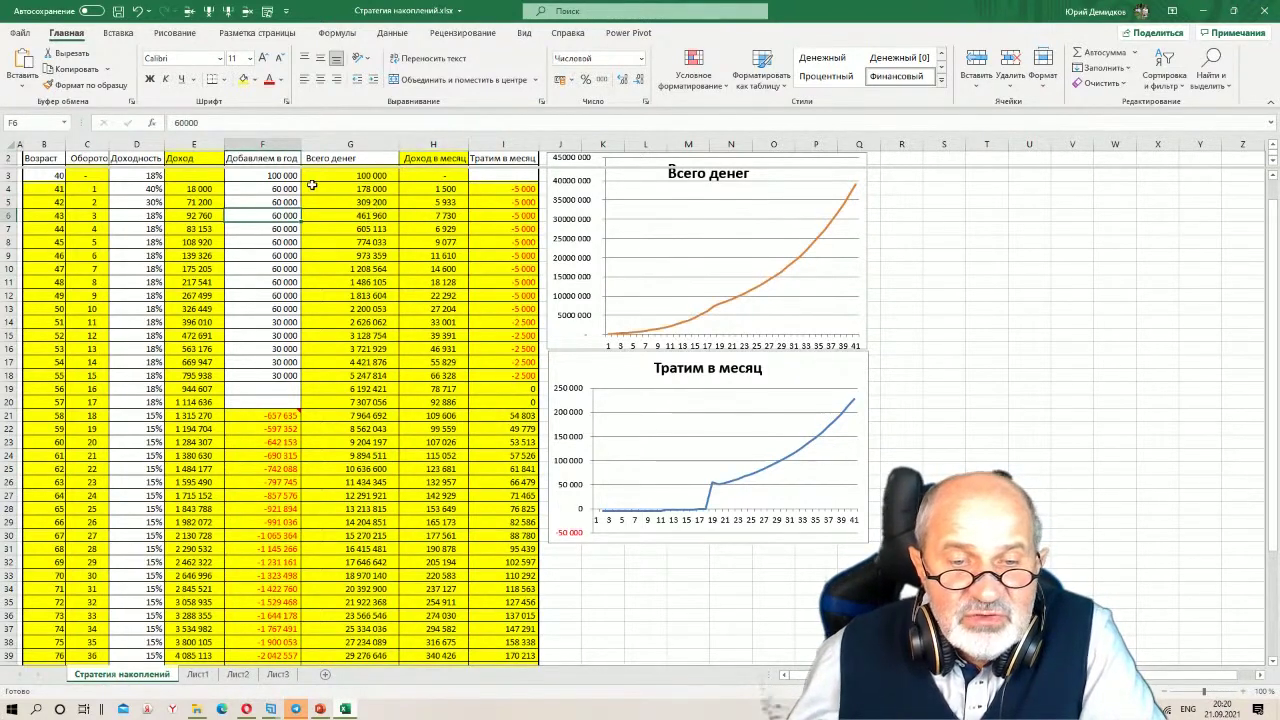
{"action": "left_click", "coordinate": [372, 243]}
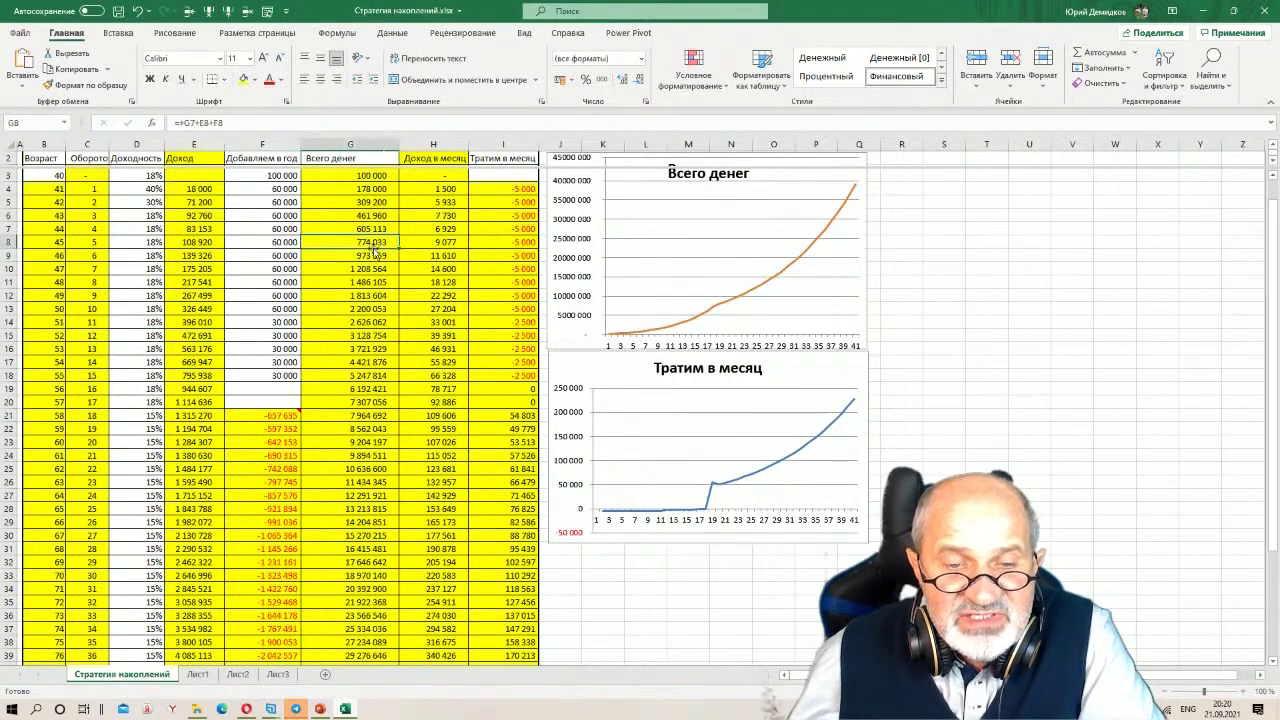
{"action": "left_click", "coordinate": [375, 258]}
{"action": "left_click", "coordinate": [375, 177]}
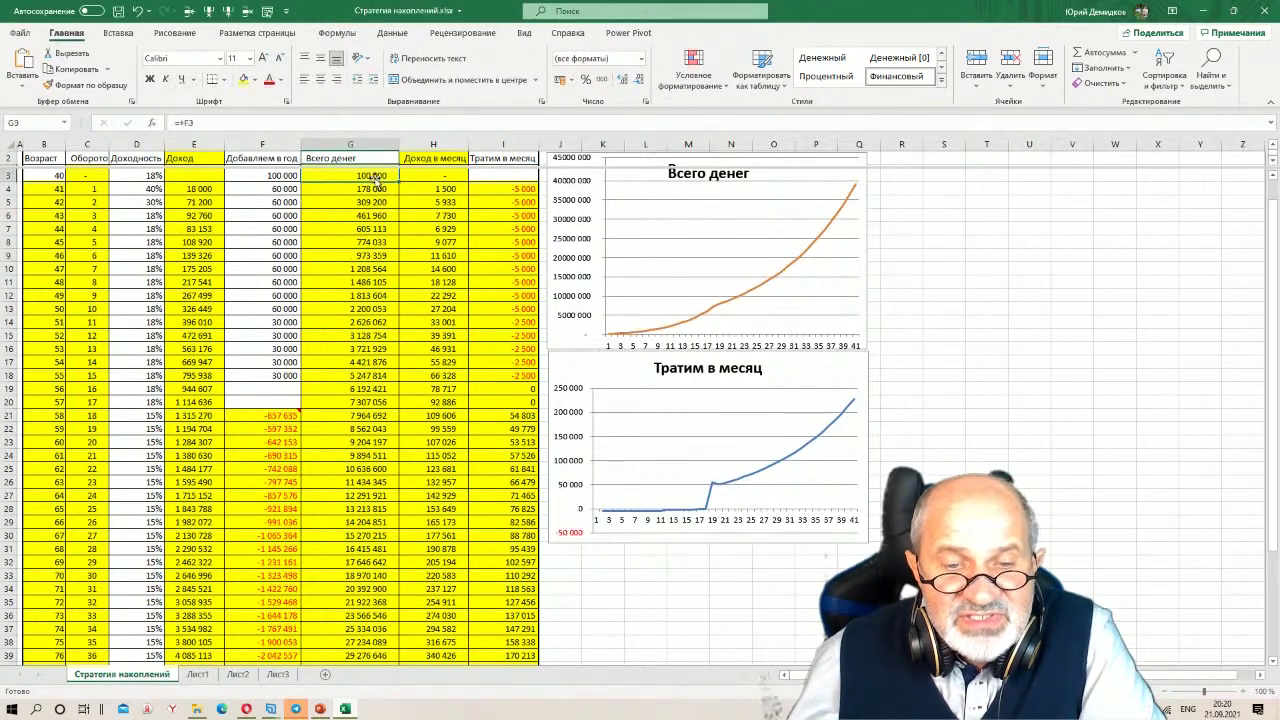
{"action": "left_click", "coordinate": [380, 190]}
{"action": "left_click", "coordinate": [389, 213]}
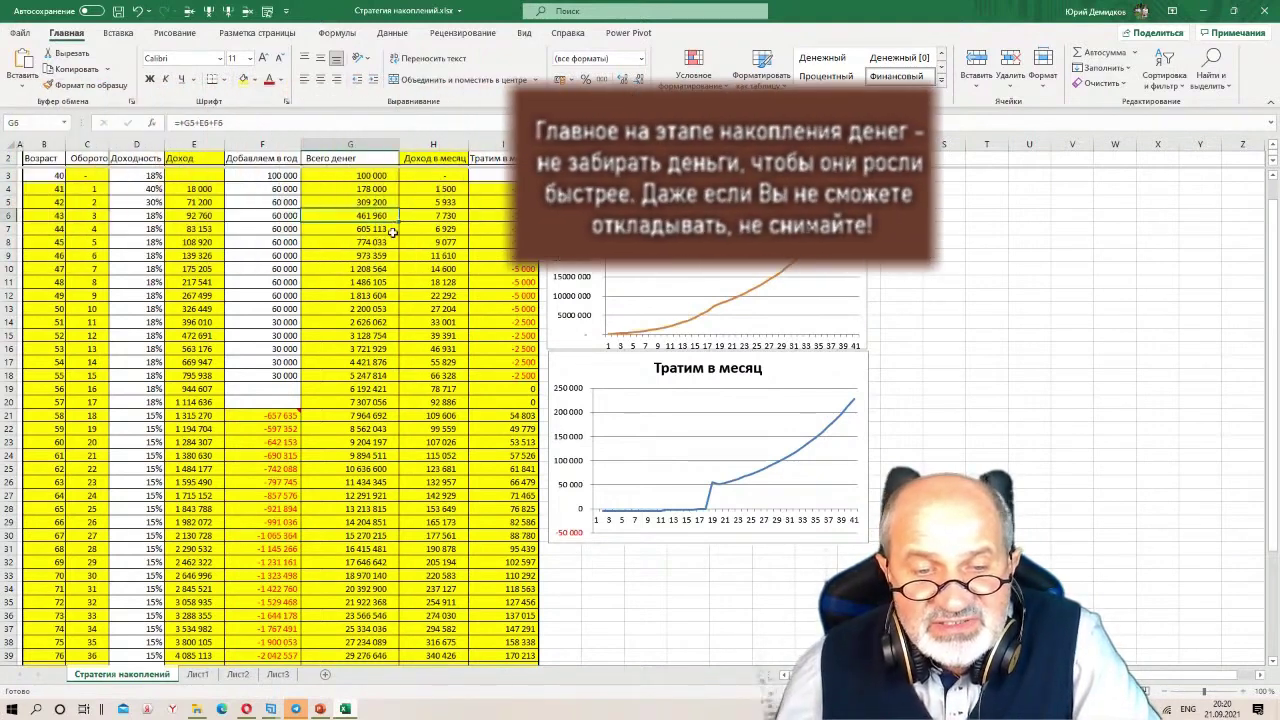
{"action": "left_click", "coordinate": [390, 228]}
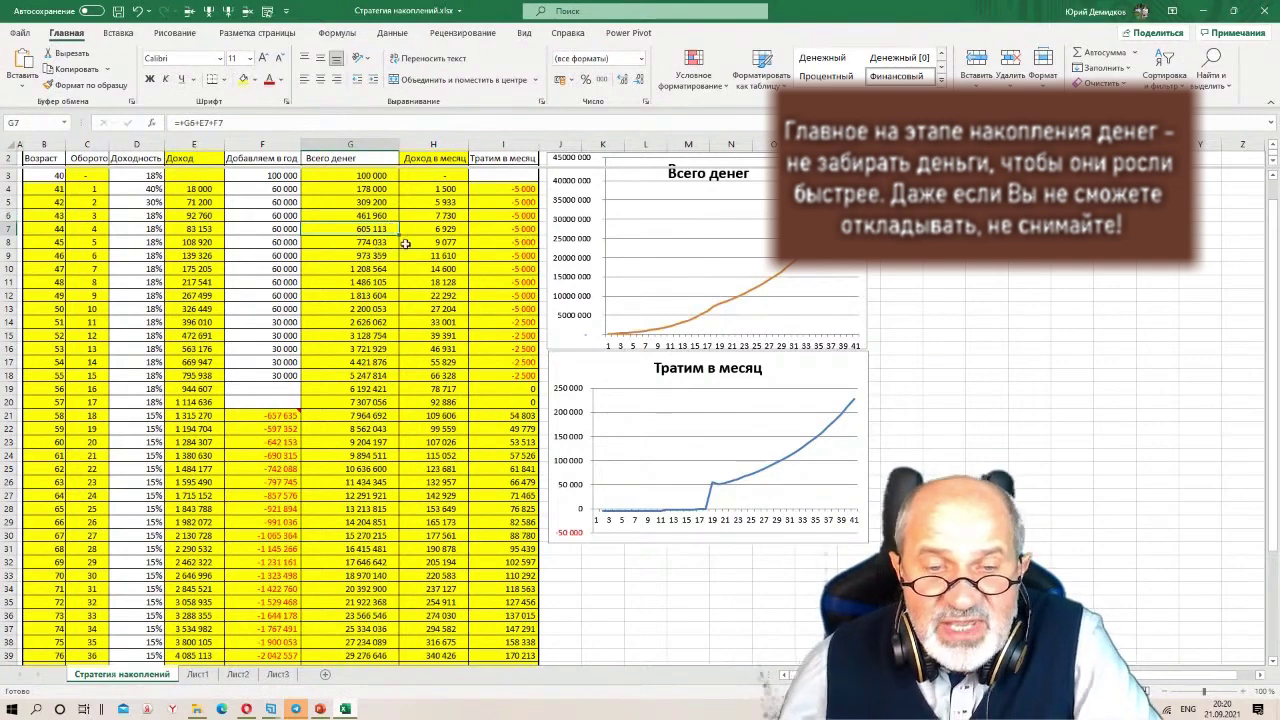
Check the monthly income for years 5, 7 and 11 and the total money accumulated by year 11.
{"action": "left_click", "coordinate": [432, 243]}
{"action": "left_click", "coordinate": [432, 269]}
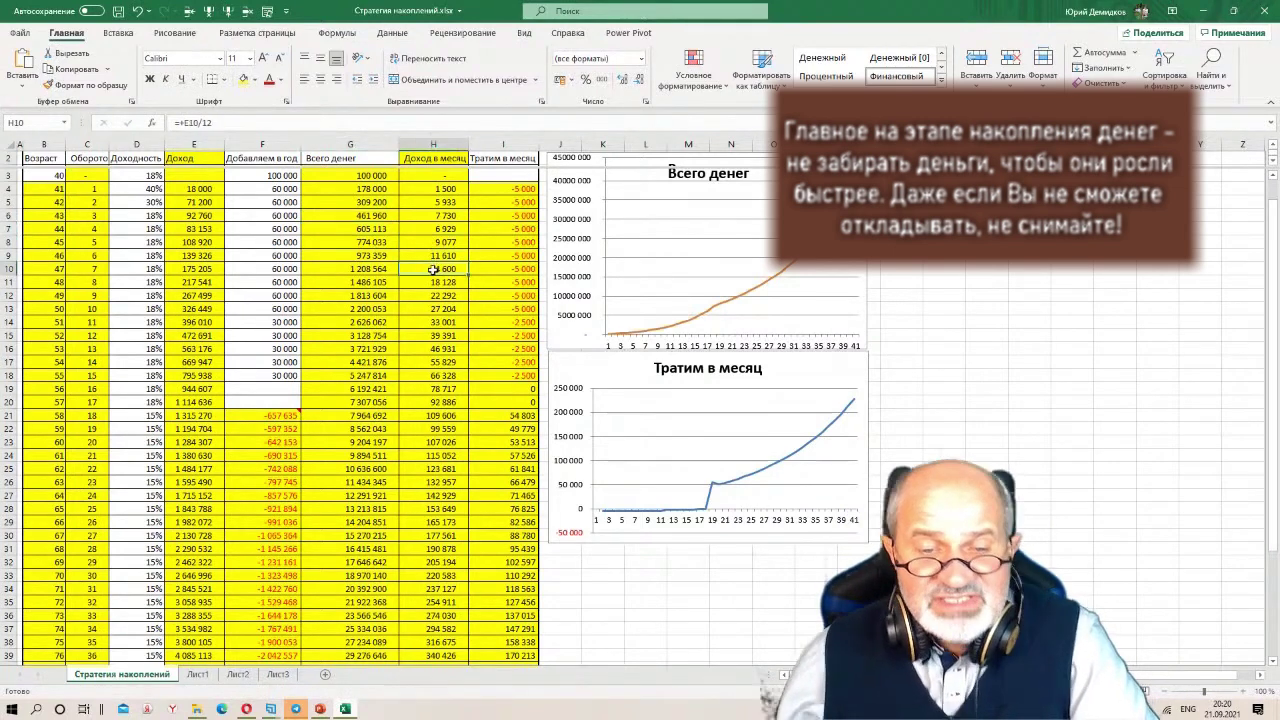
{"action": "left_click", "coordinate": [441, 322]}
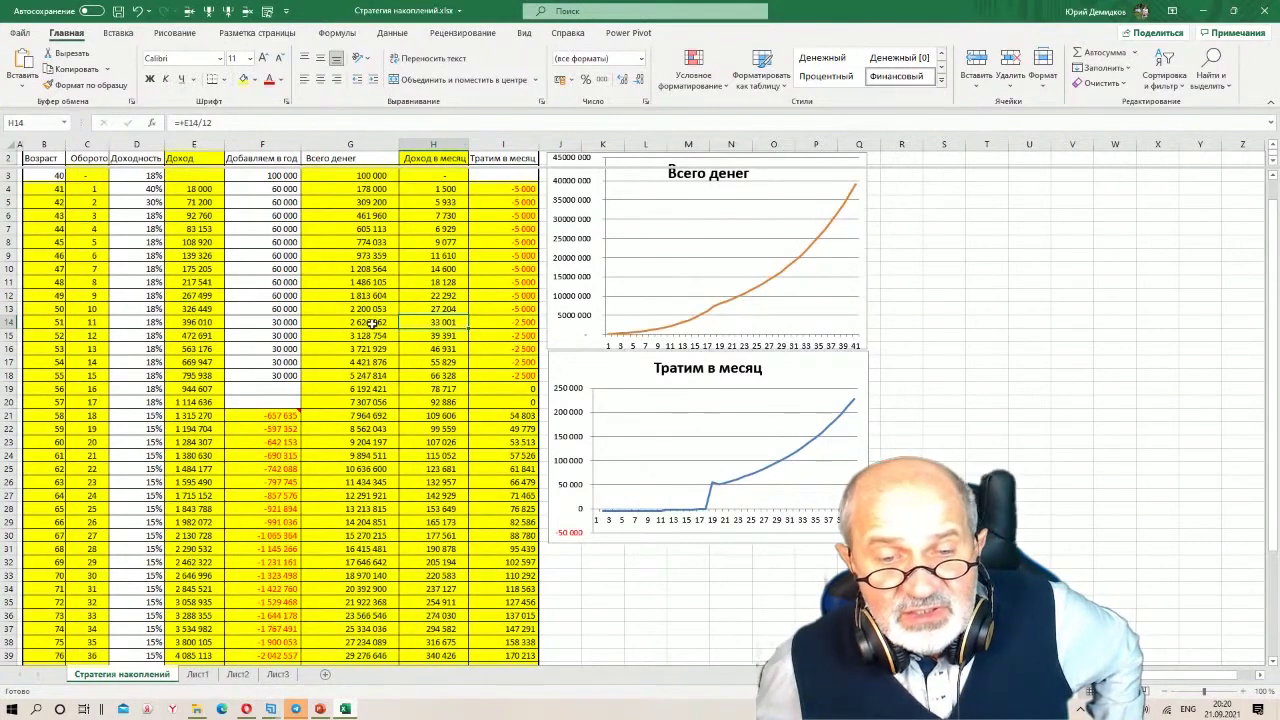
{"action": "left_click", "coordinate": [372, 323]}
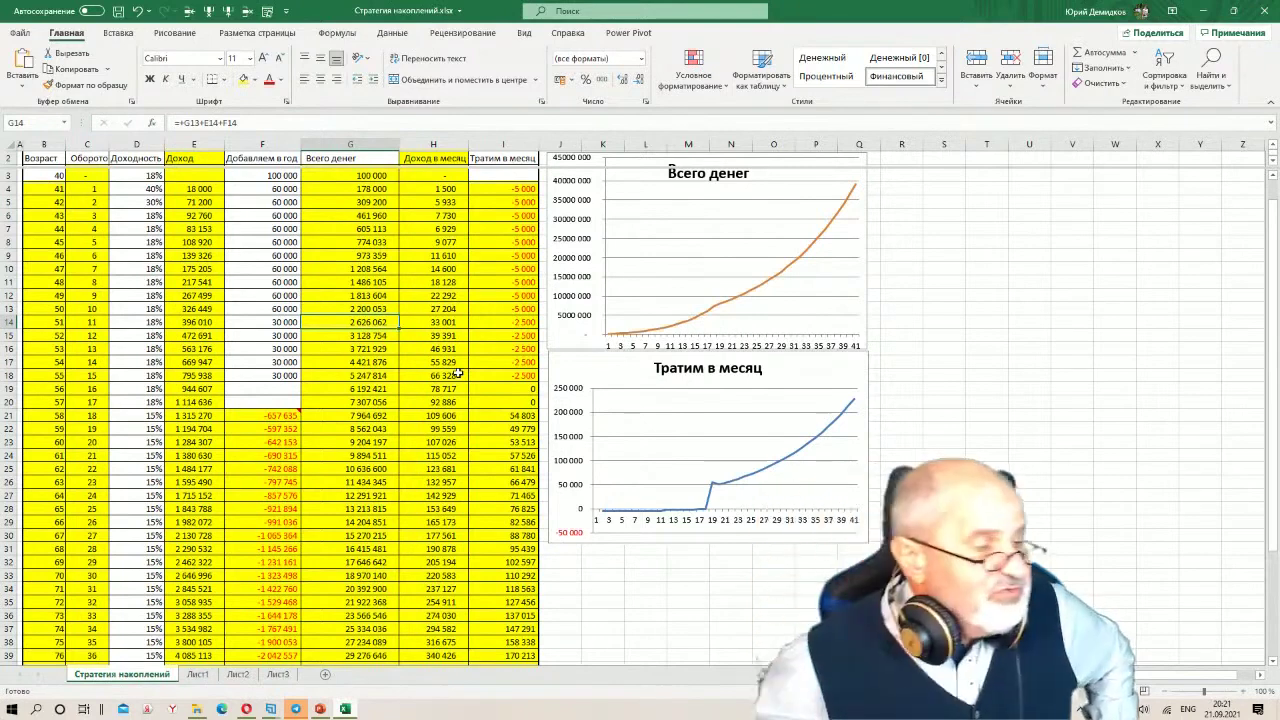
Compare the yearly contributions in the Добавляем в год column for years 9, 10, 11 and 15.
{"action": "left_click", "coordinate": [265, 374]}
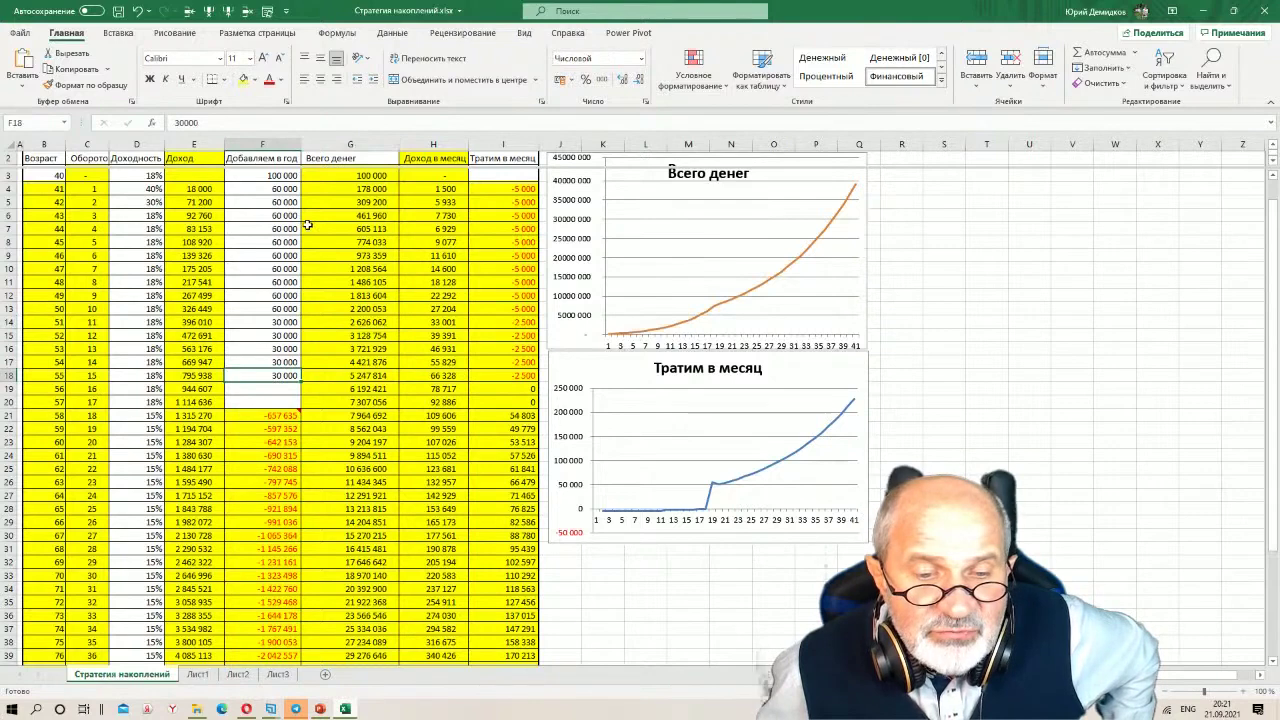
{"action": "left_click", "coordinate": [286, 309]}
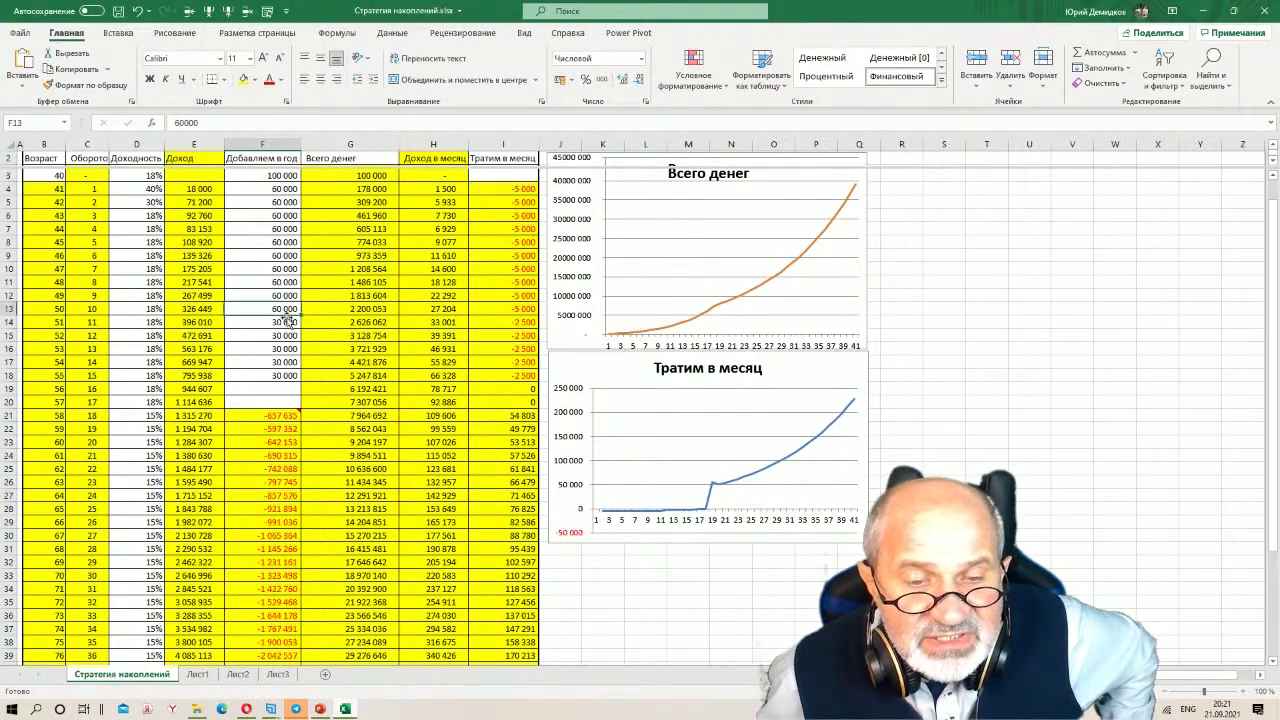
{"action": "left_click", "coordinate": [284, 323]}
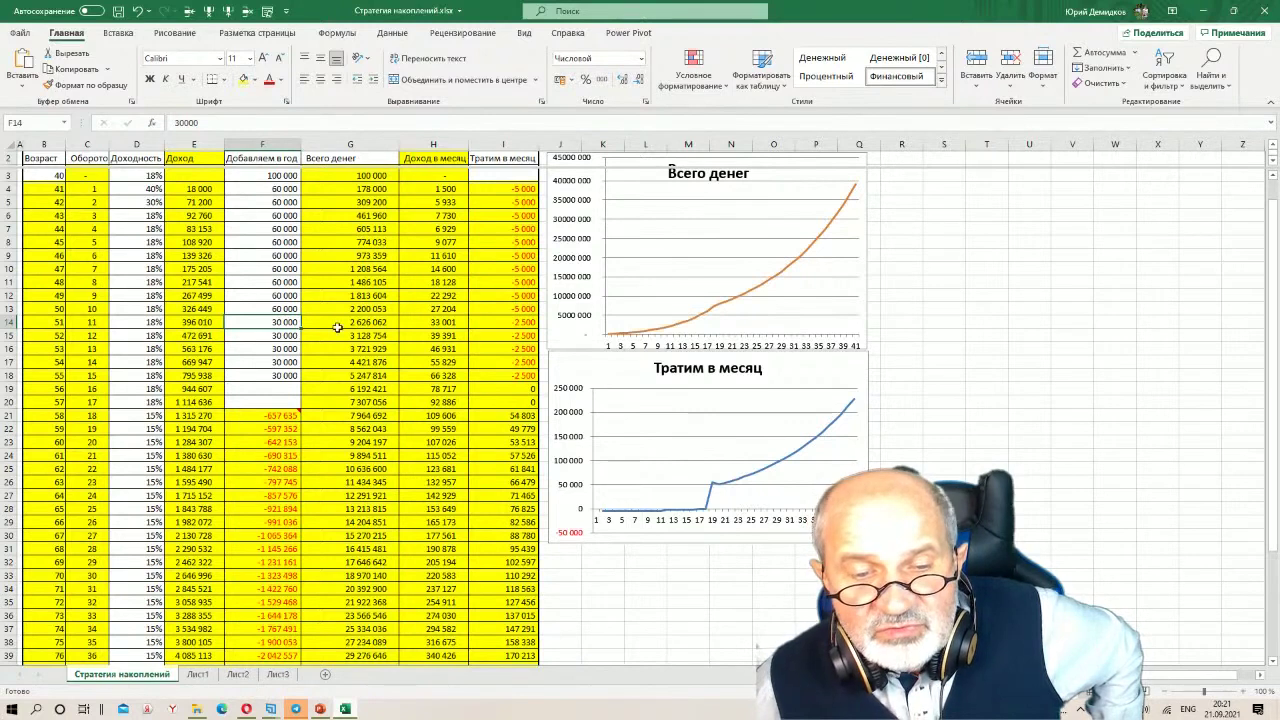
{"action": "left_click", "coordinate": [273, 292]}
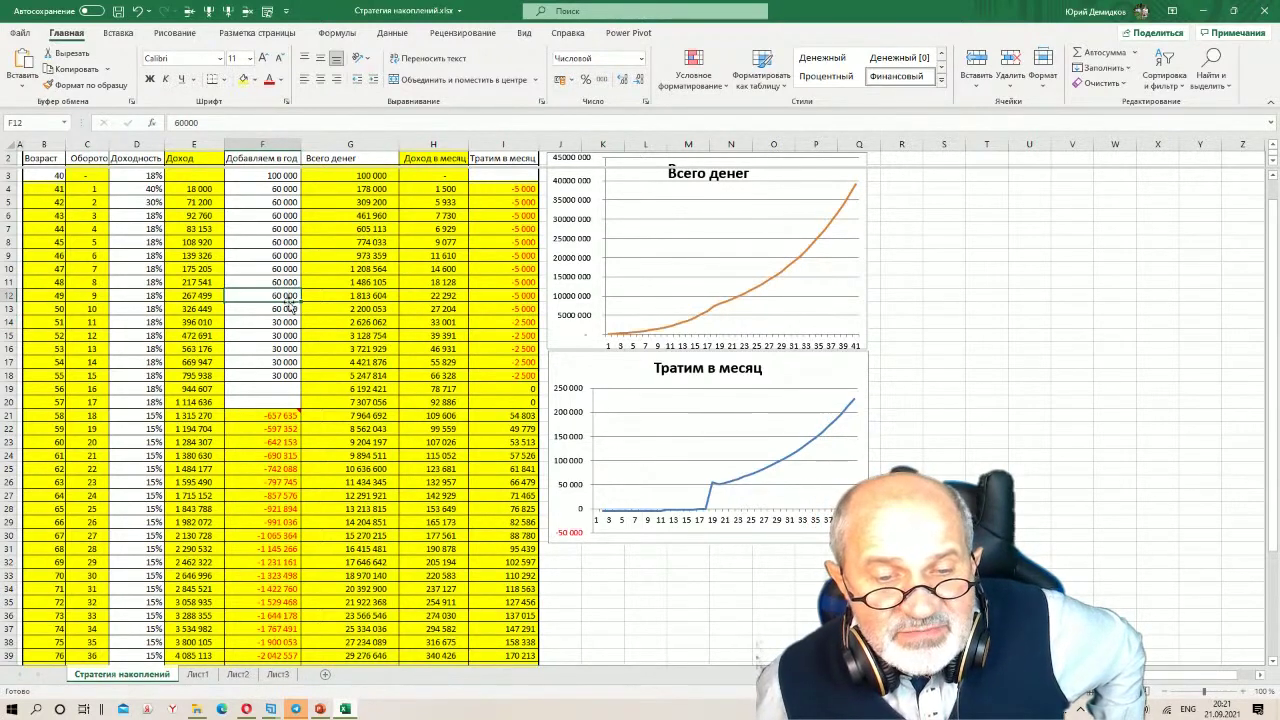
Set the yearly contribution for year 11 to 120 000 and fill it down through year 13.
{"action": "left_click", "coordinate": [288, 309]}
{"action": "left_click_drag", "start_coordinate": [301, 315], "coordinate": [297, 309]}
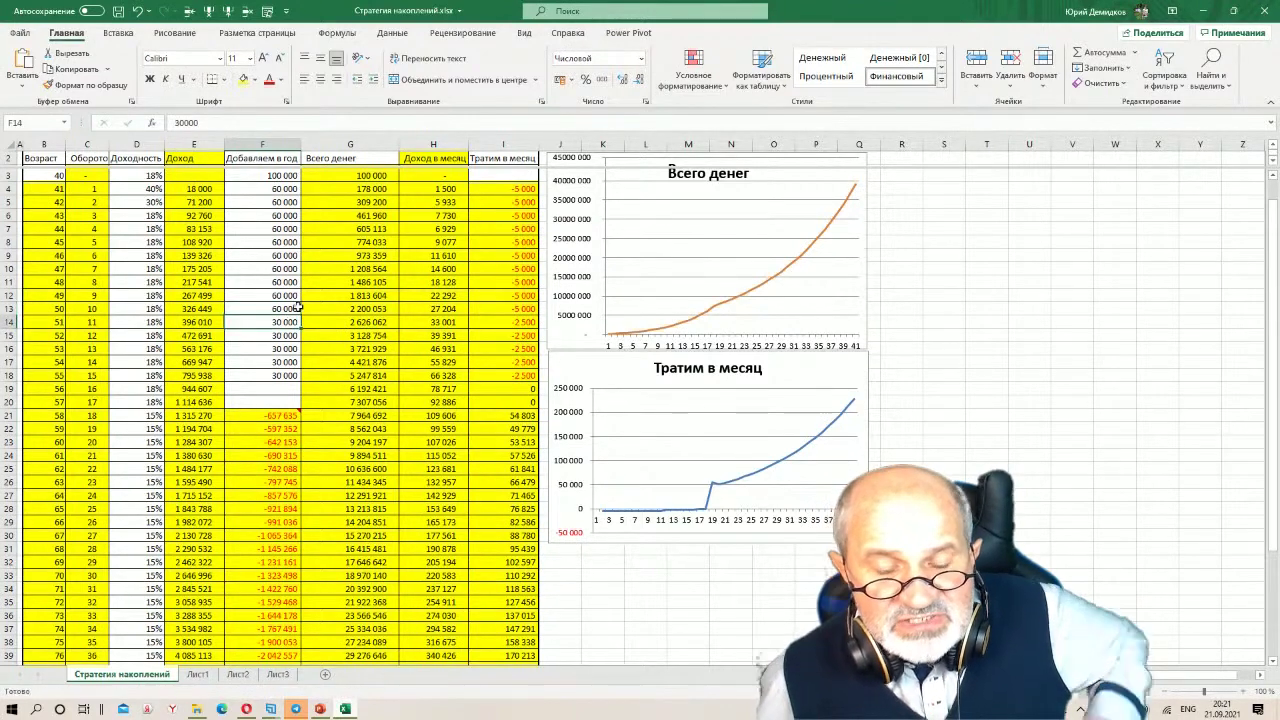
{"action": "key", "text": "Return"}
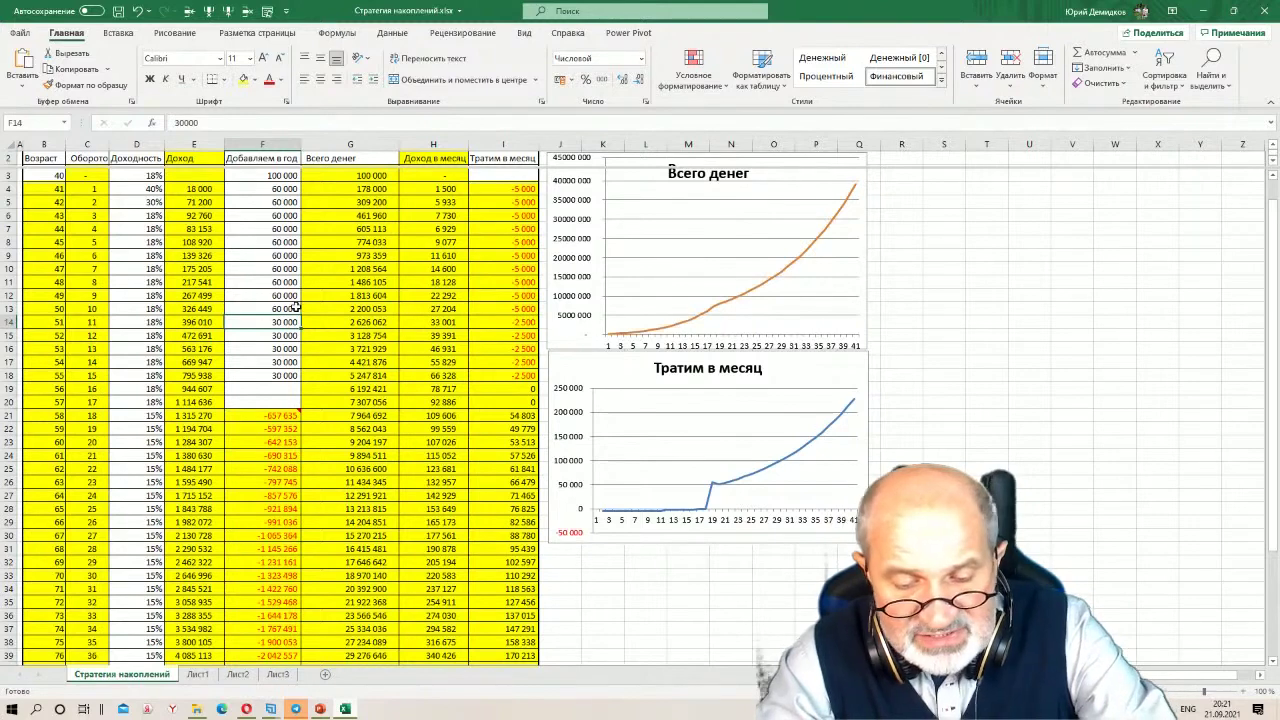
{"action": "type", "text": "120000"}
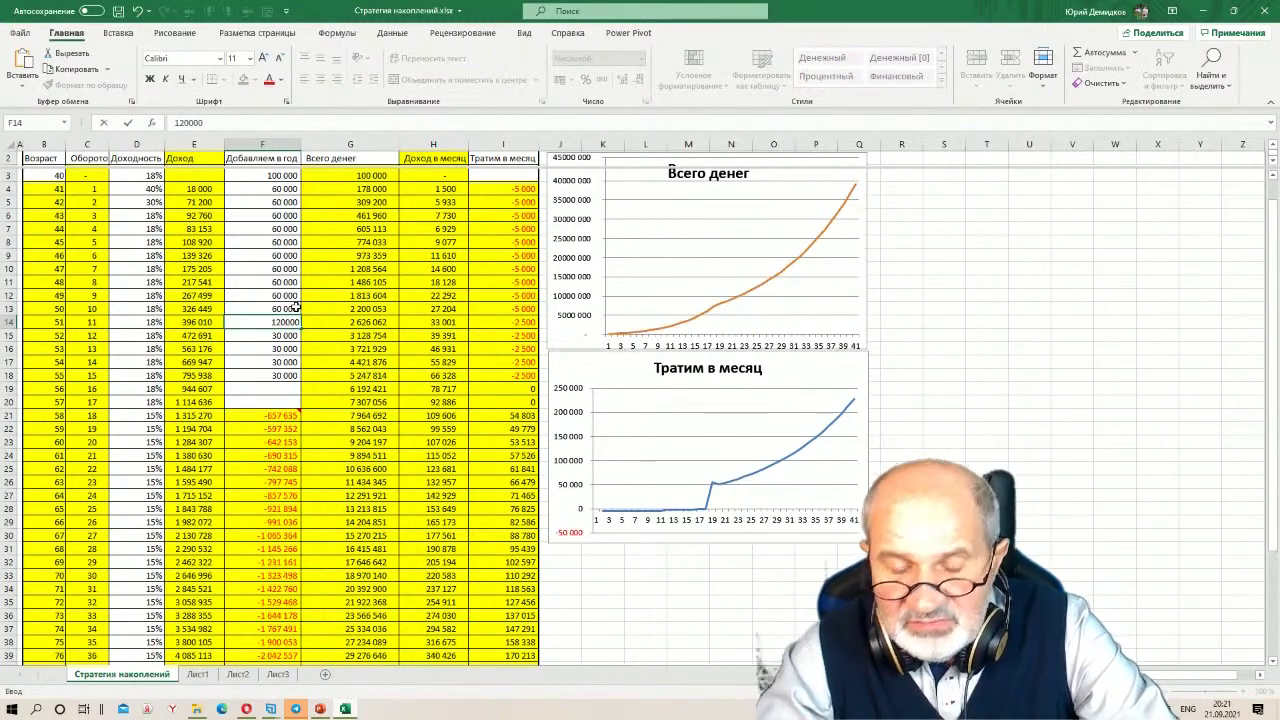
{"action": "key", "text": "Return"}
{"action": "left_click", "coordinate": [283, 323]}
{"action": "left_click_drag", "start_coordinate": [300, 329], "coordinate": [301, 346]}
{"action": "left_click_drag", "start_coordinate": [305, 351], "coordinate": [305, 352]}
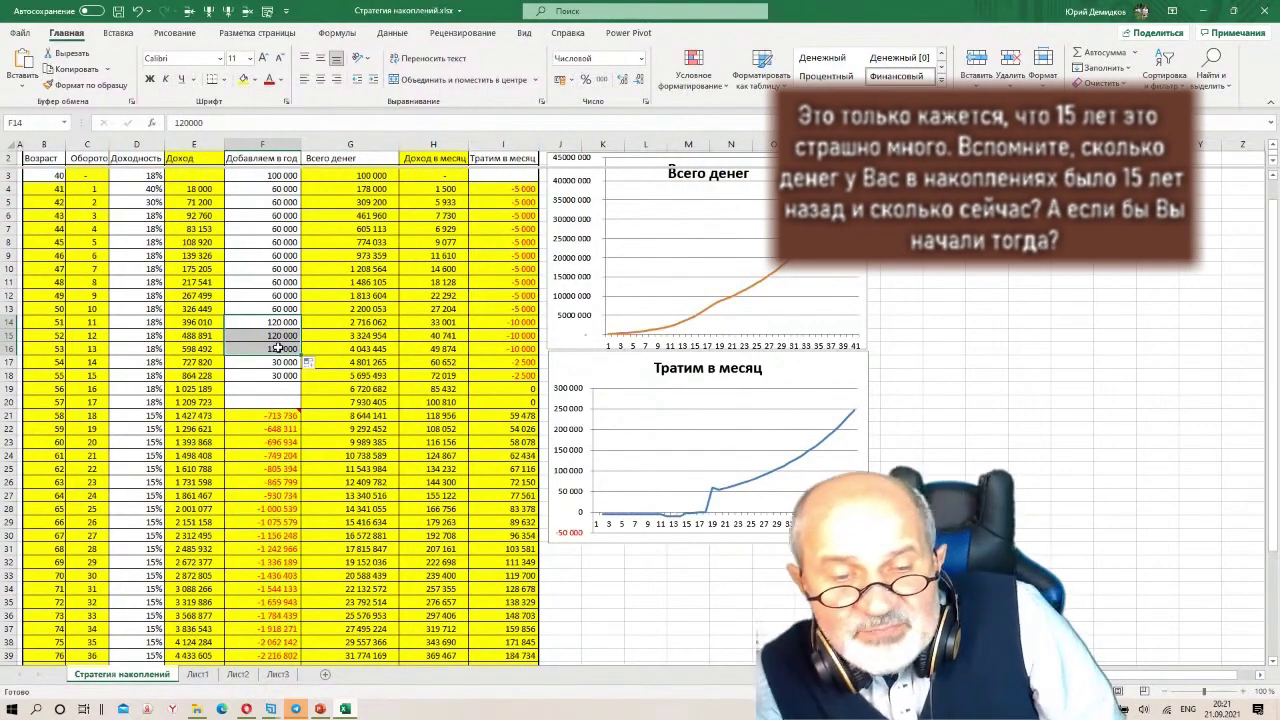
Check the monthly income in year 15 and the yearly contributions for years 14 and 15.
{"action": "left_click", "coordinate": [93, 377]}
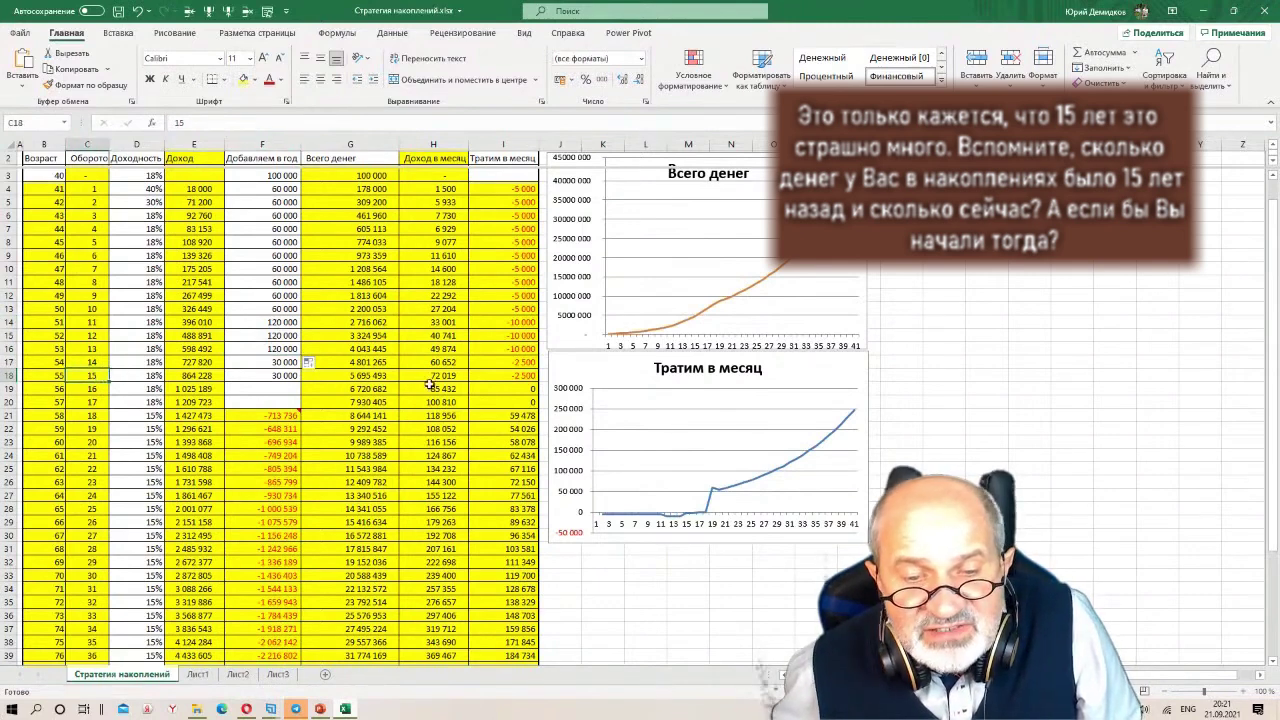
{"action": "left_click", "coordinate": [433, 376]}
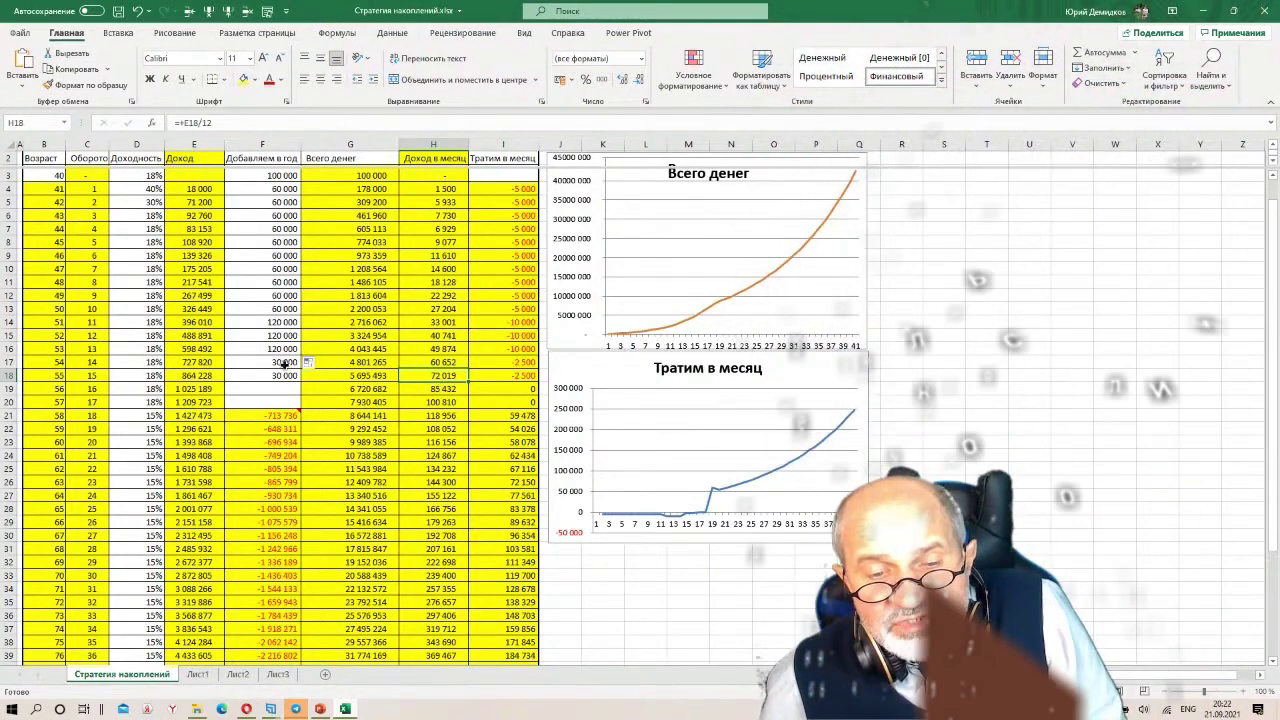
{"action": "left_click", "coordinate": [287, 362]}
{"action": "left_click", "coordinate": [290, 376]}
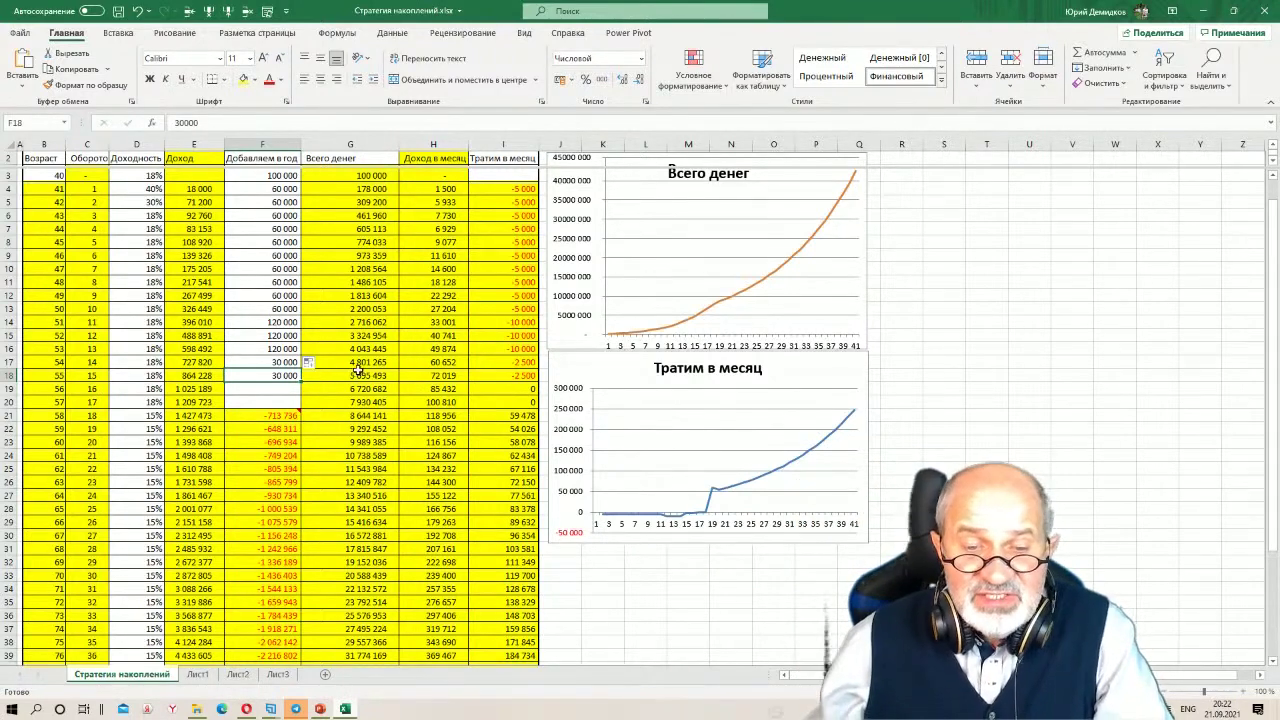
Compare the age reached in year 17 with the starting age in the Возраст column.
{"action": "left_click", "coordinate": [88, 402]}
{"action": "left_click", "coordinate": [47, 400]}
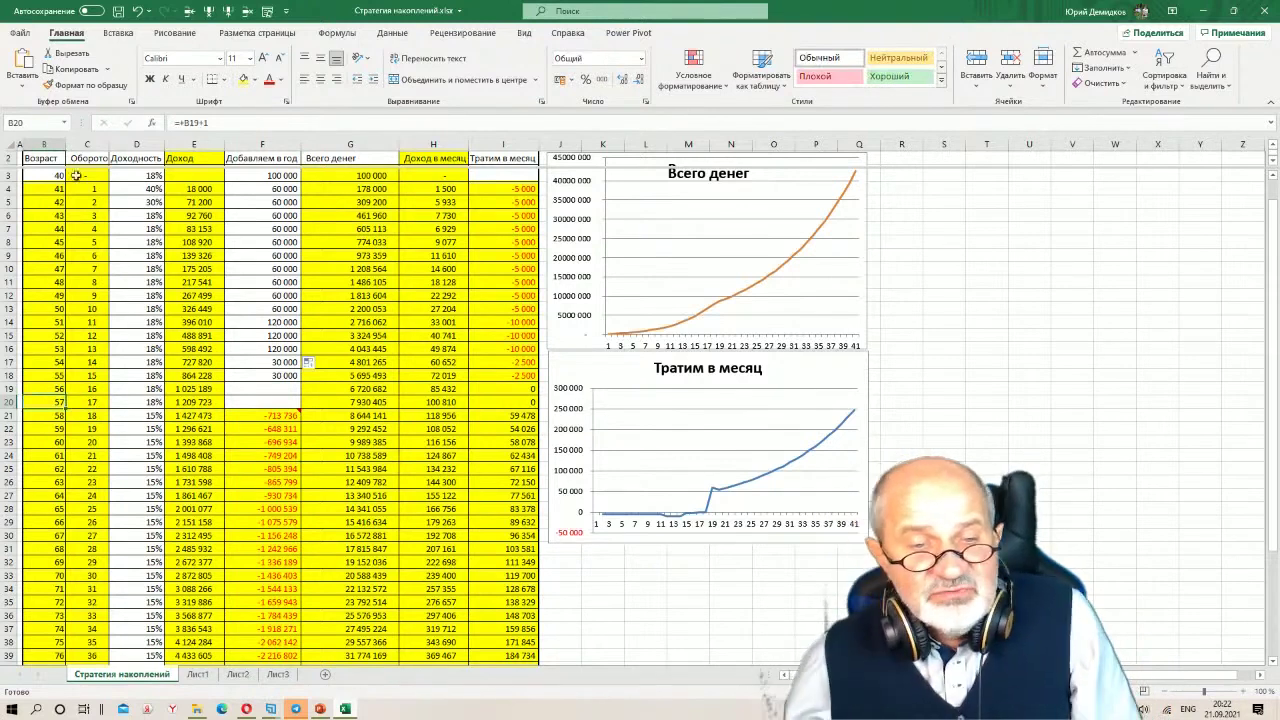
{"action": "left_click", "coordinate": [60, 175]}
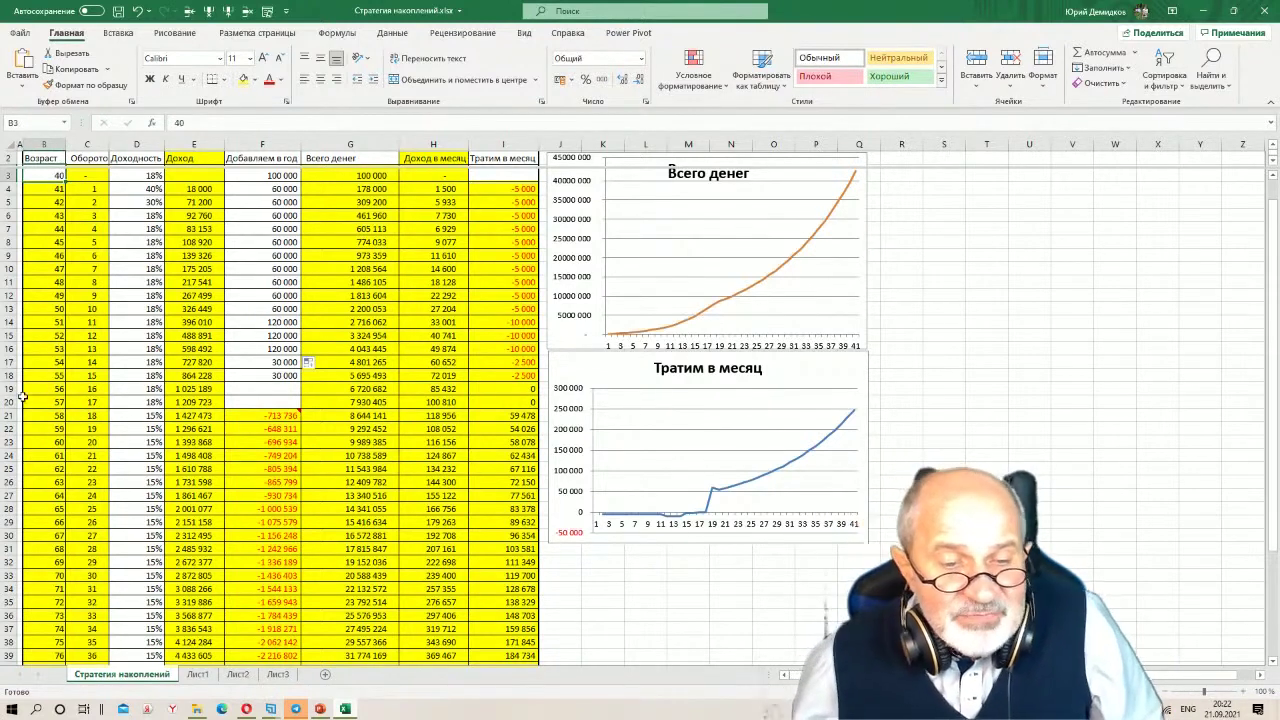
{"action": "left_click", "coordinate": [54, 401]}
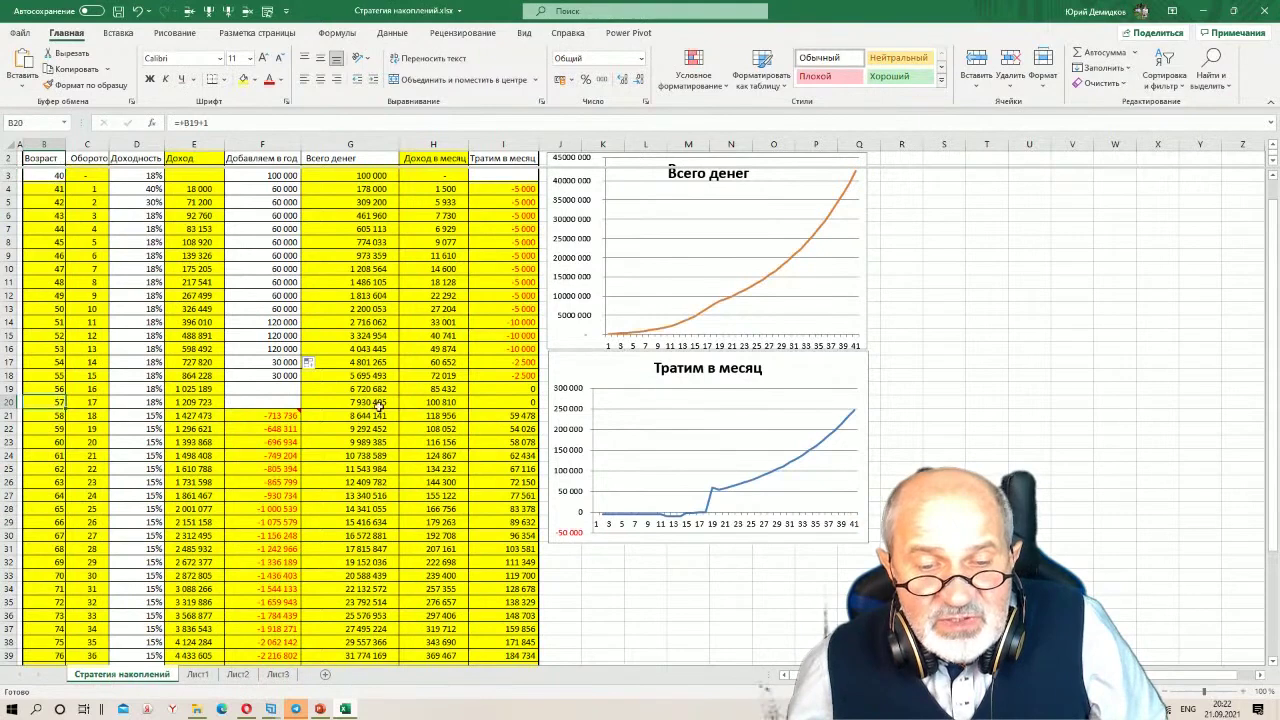
Check the monthly income for years 17 and 18 and inspect the first withdrawal formula in year 18.
{"action": "left_click", "coordinate": [436, 402]}
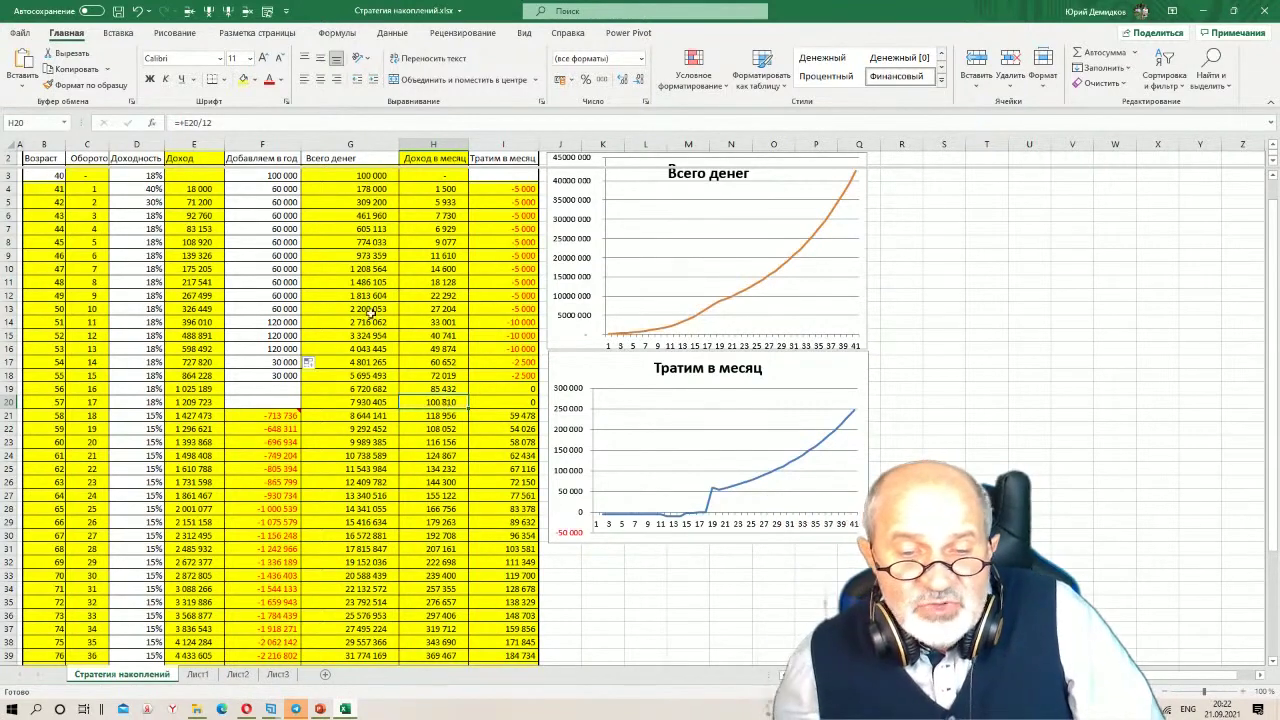
{"action": "left_click", "coordinate": [441, 415]}
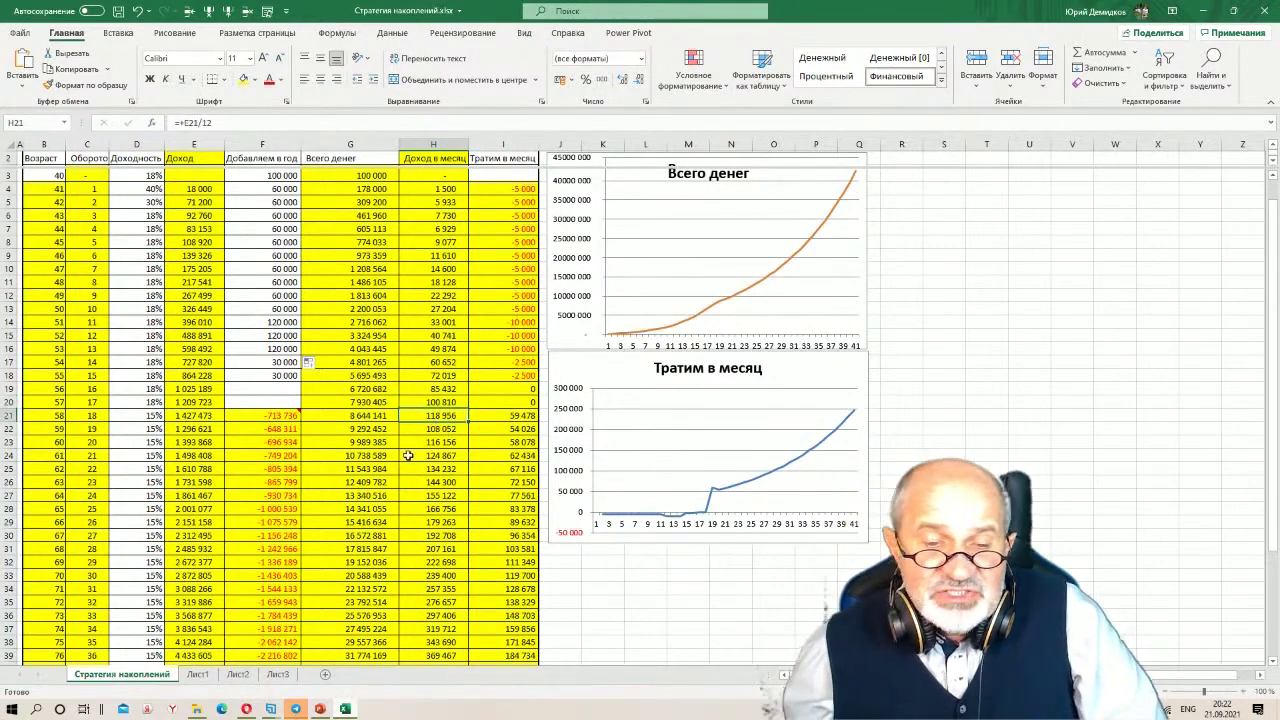
{"action": "left_click", "coordinate": [279, 419]}
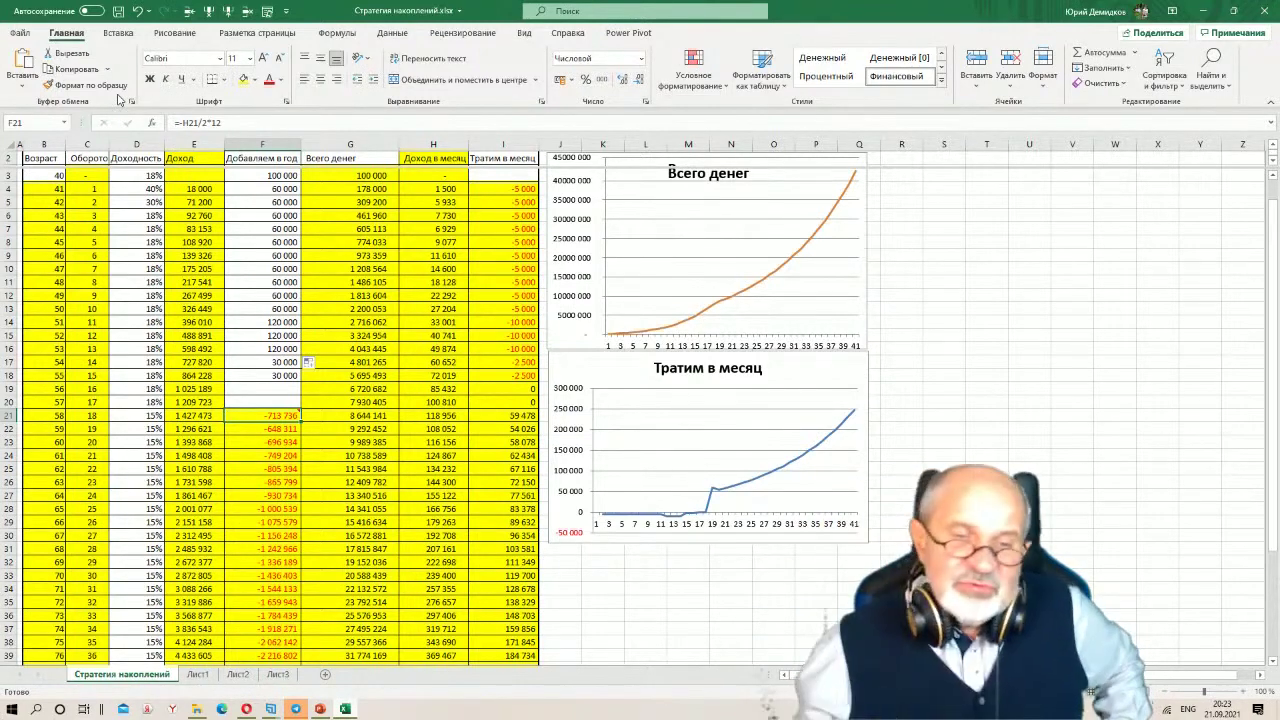
Set the initial deposit in the Добавляем в год column to 300 000 and check the monthly income in year 15.
{"action": "left_click", "coordinate": [273, 176]}
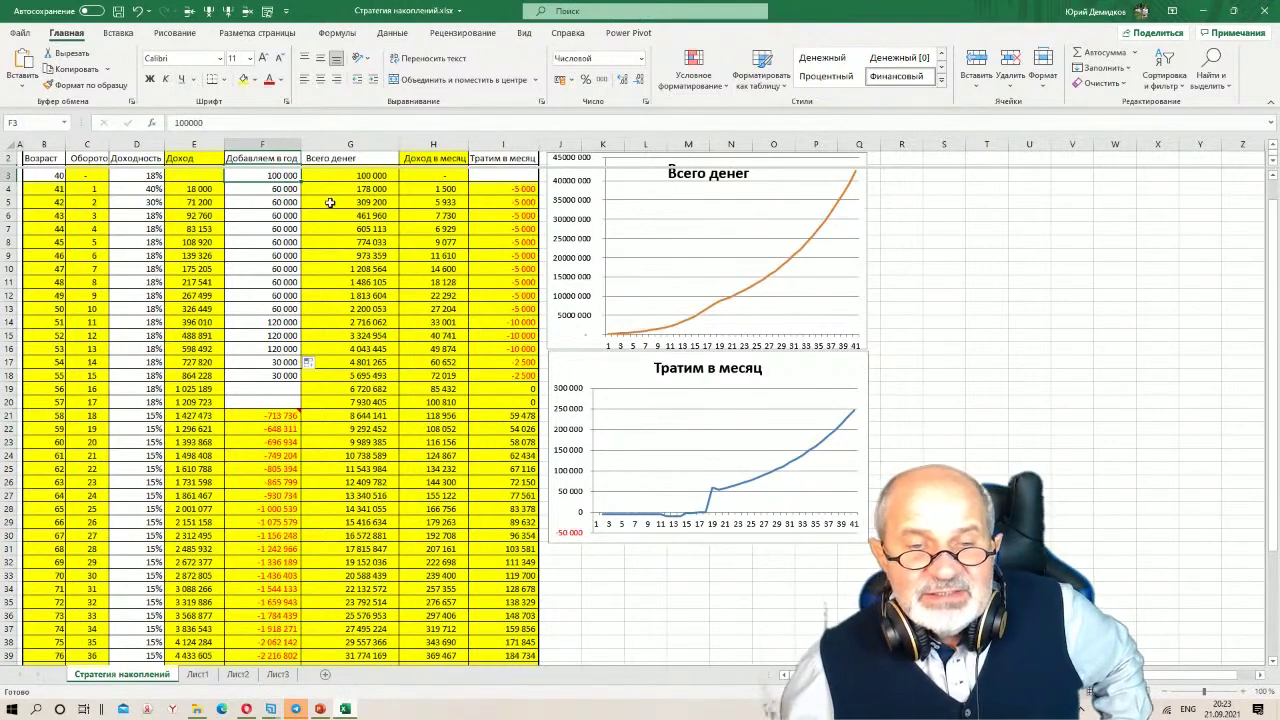
{"action": "type", "text": "30"}
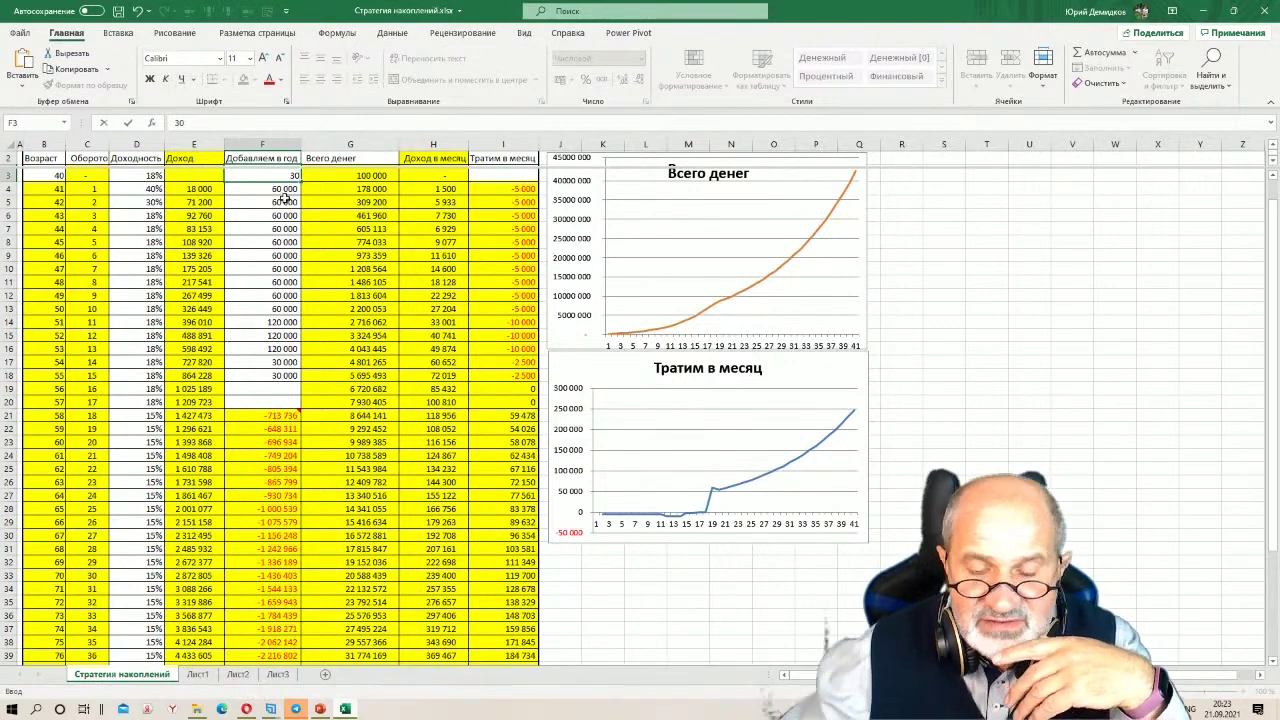
{"action": "type", "text": "000"}
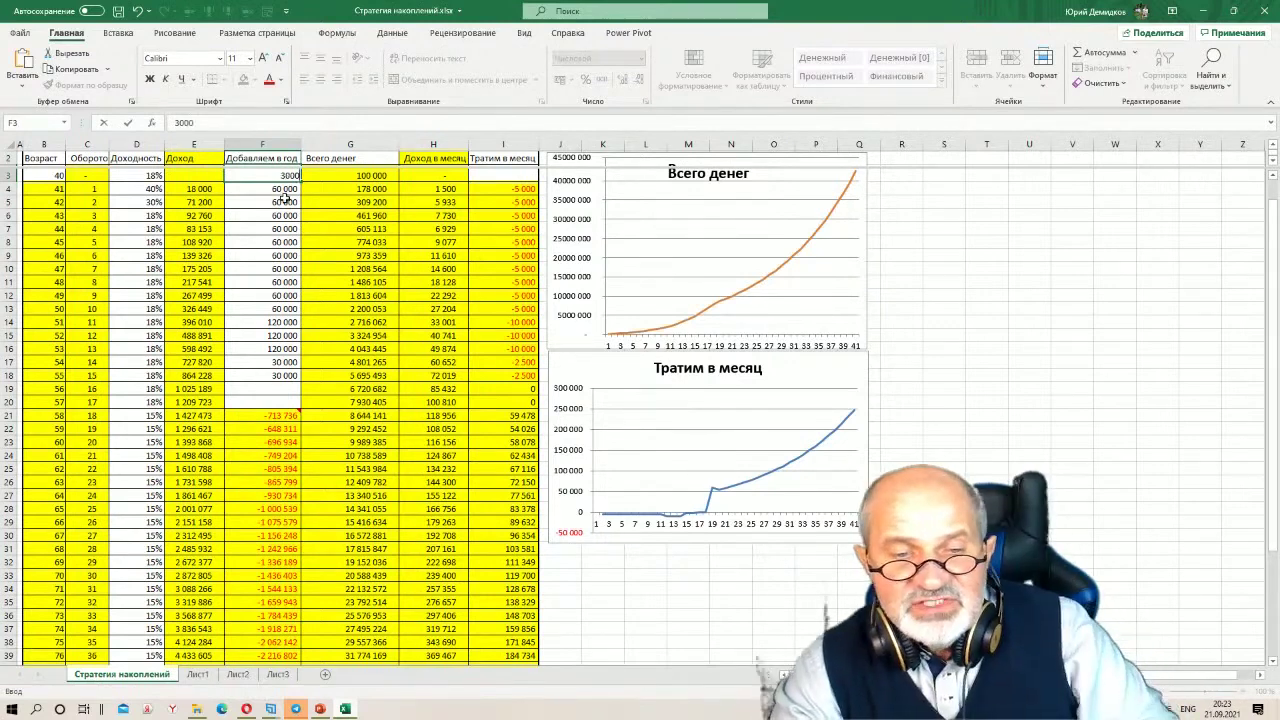
{"action": "key", "text": "Return"}
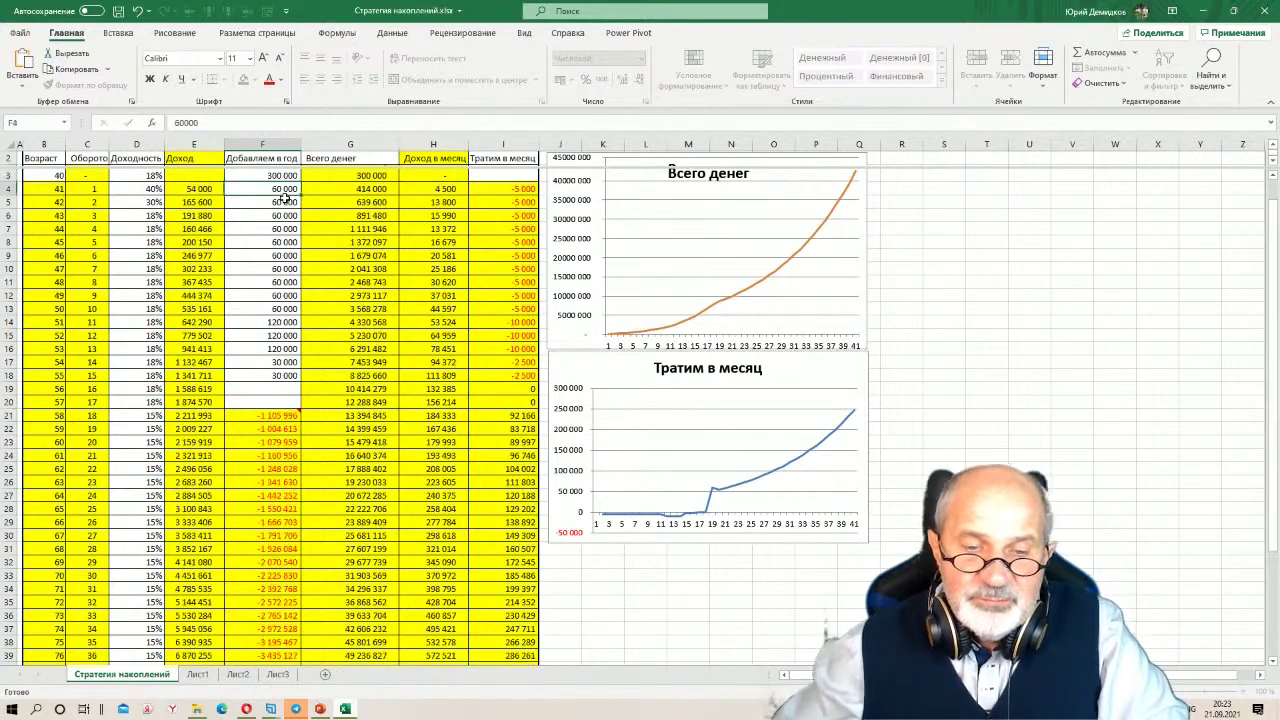
{"action": "left_click", "coordinate": [448, 375]}
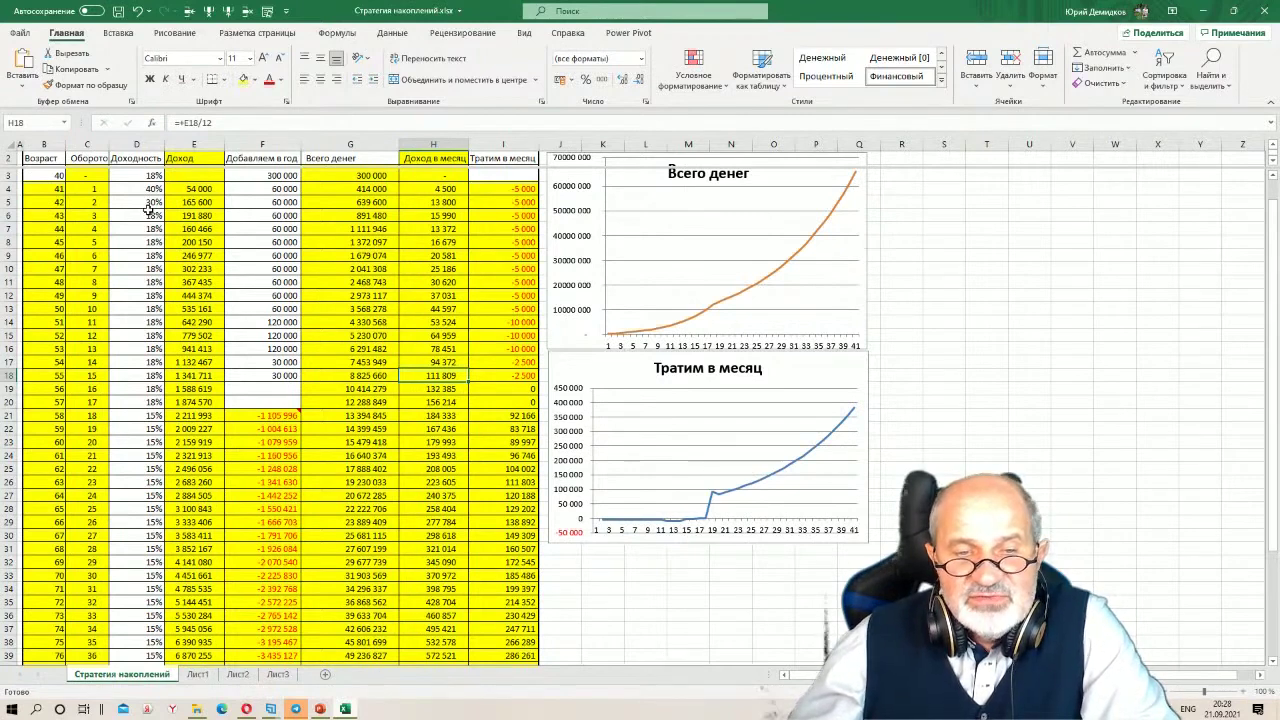
Set the initial deposit in the Добавляем в год column to 100 000.
{"action": "left_click", "coordinate": [272, 180]}
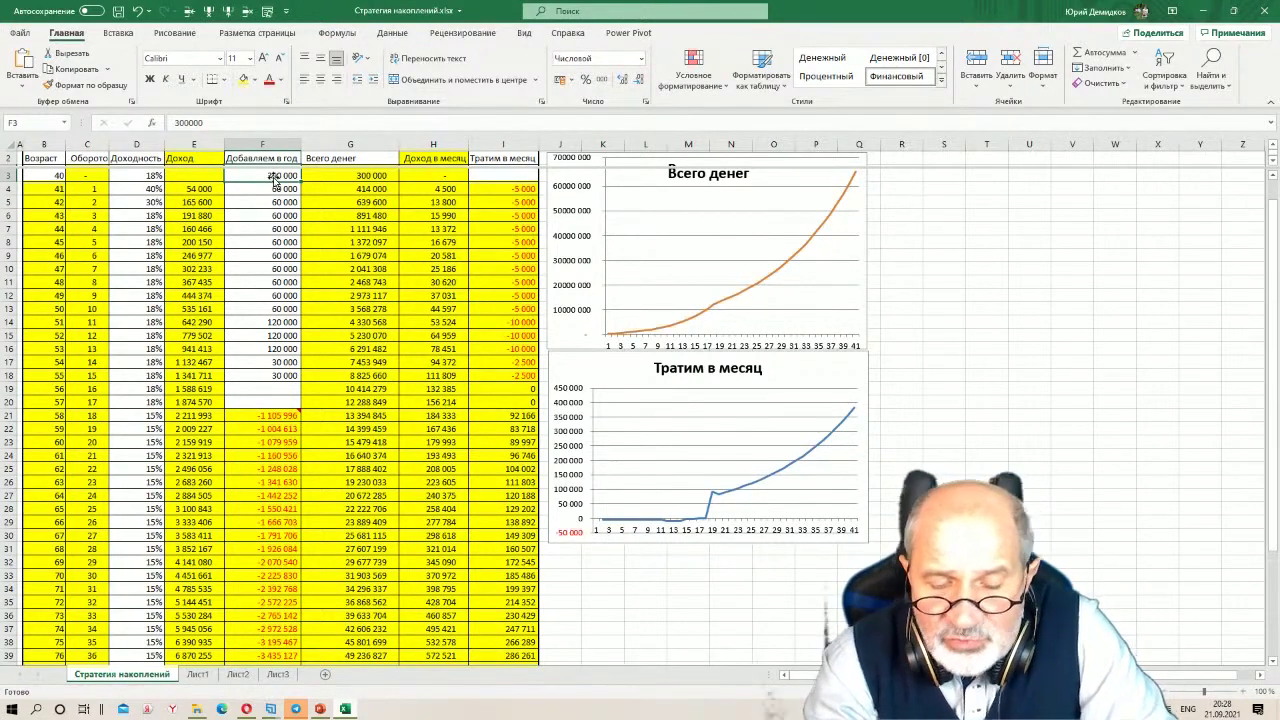
{"action": "type", "text": "1"}
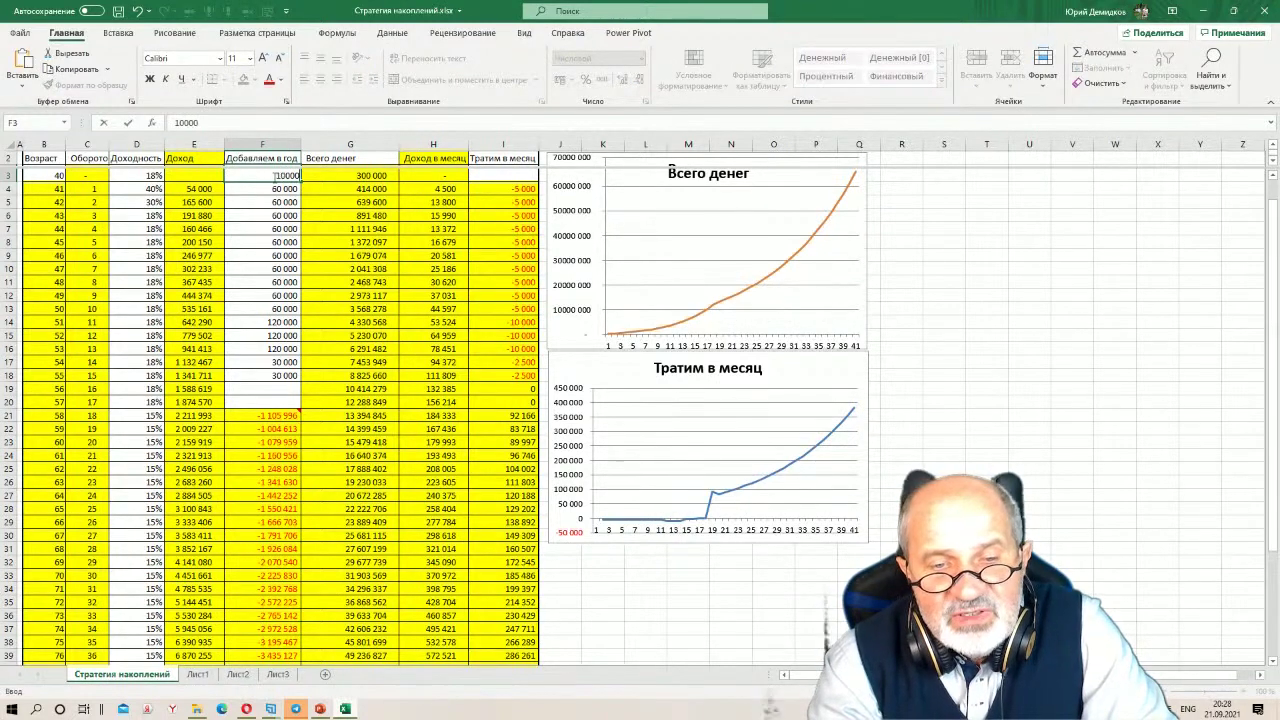
{"action": "type", "text": "00 000"}
{"action": "key", "text": "Return"}
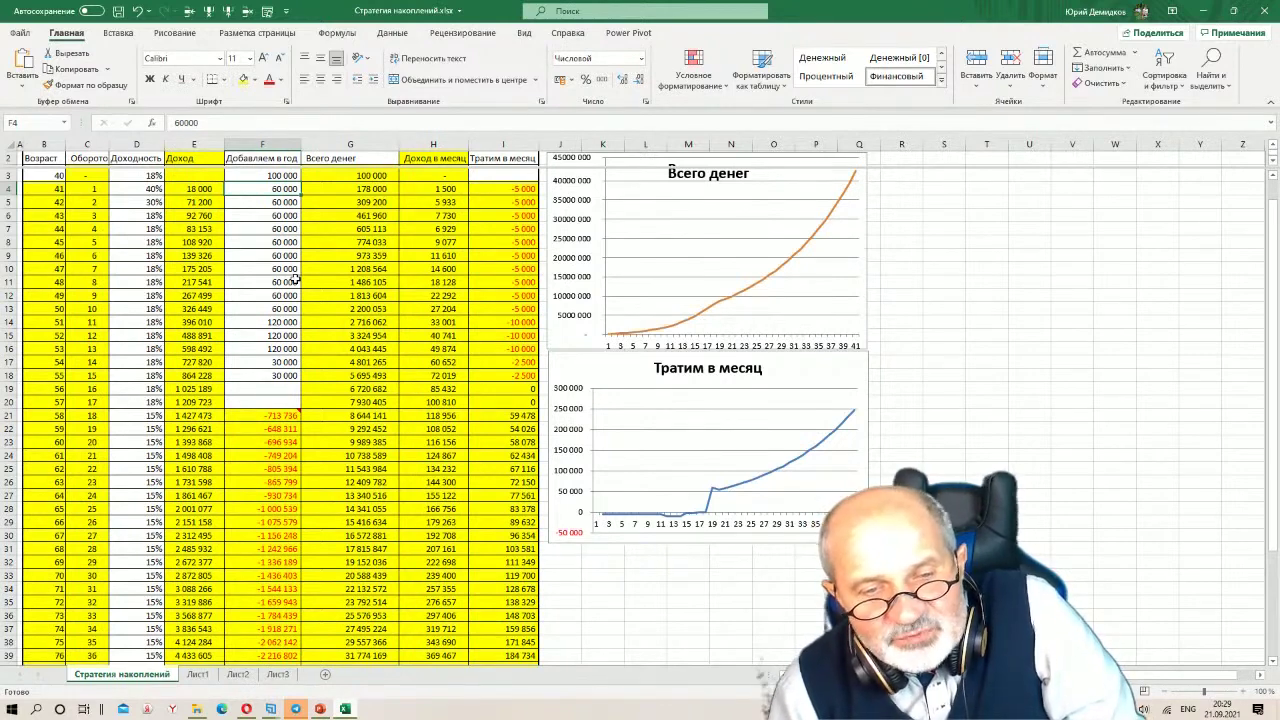
Fill the 60 000 yearly contribution from year 10 down through year 14.
{"action": "left_click", "coordinate": [283, 309]}
{"action": "left_click_drag", "start_coordinate": [300, 316], "coordinate": [290, 364]}
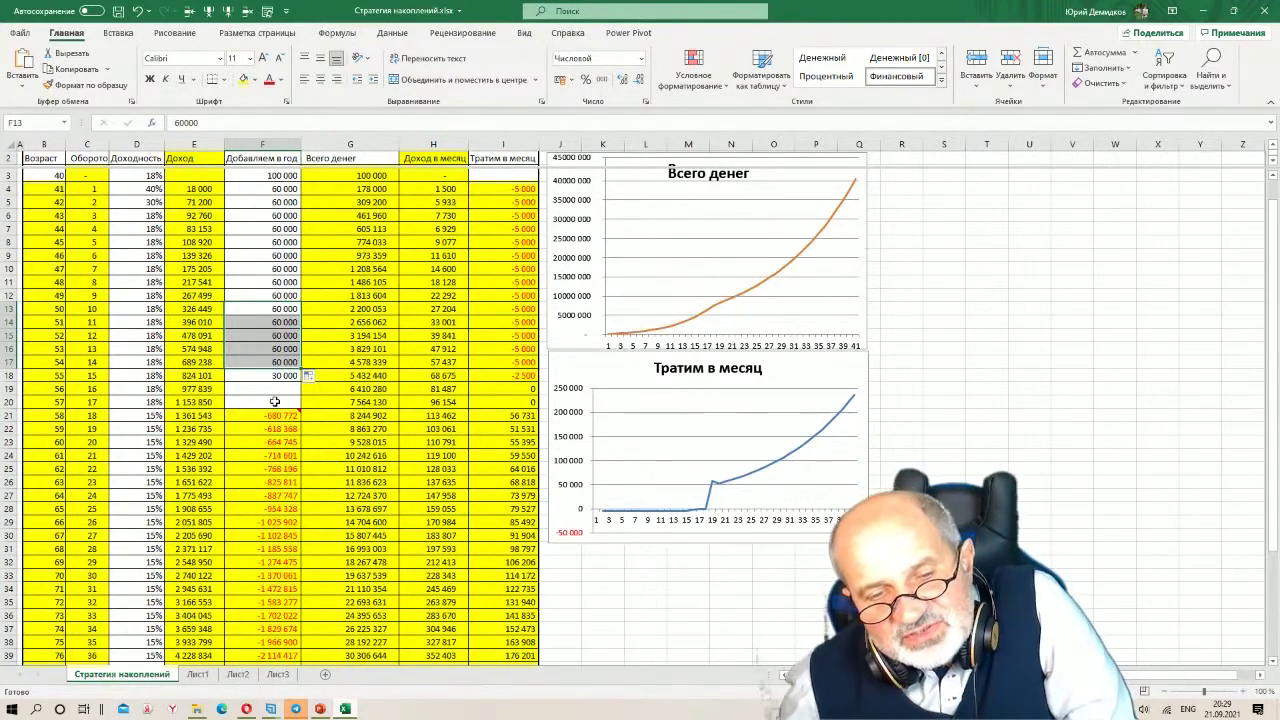
Check the empty contribution cells for years 16 and 17 and the Доходность values of the starting and second-year rows.
{"action": "left_click", "coordinate": [275, 391]}
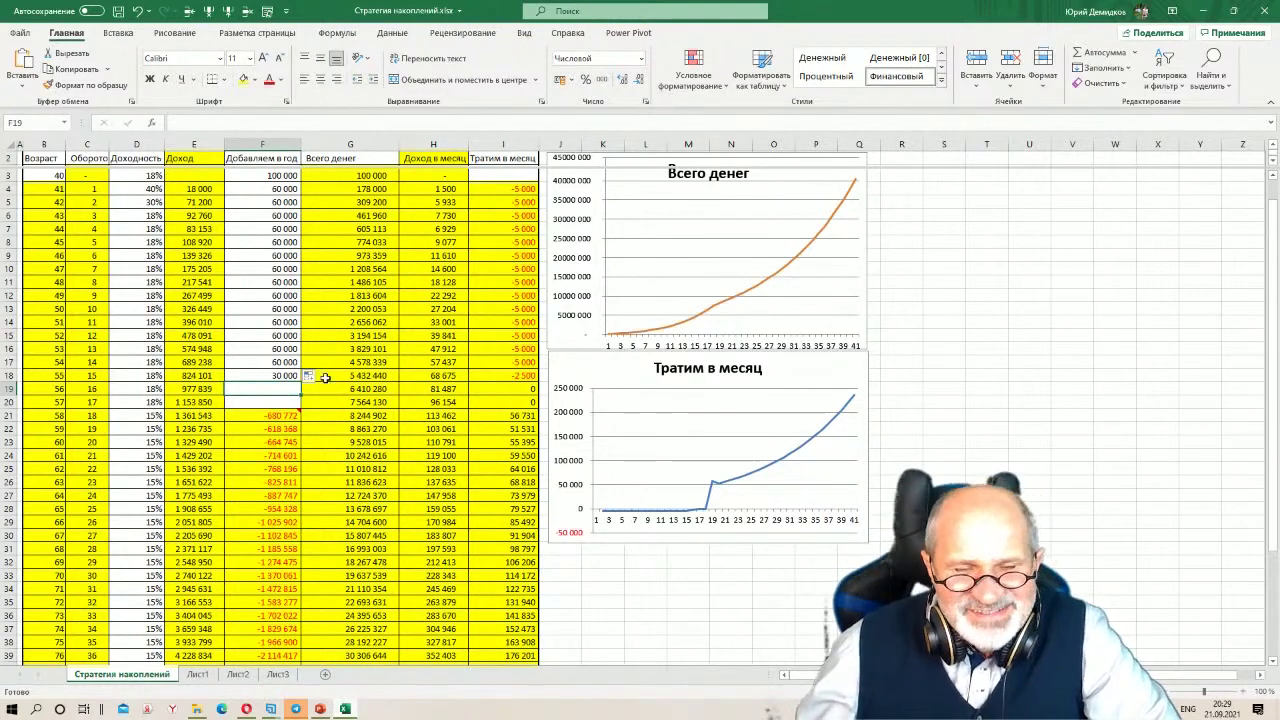
{"action": "left_click", "coordinate": [274, 402]}
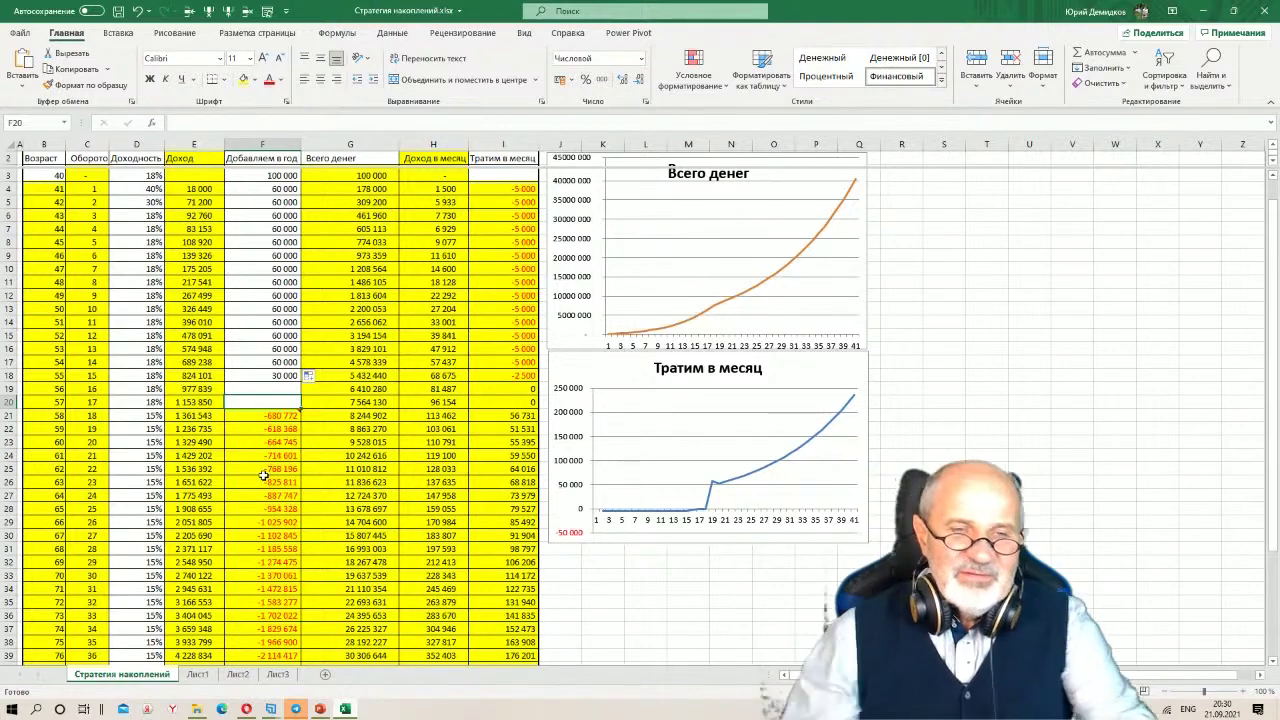
{"action": "left_click", "coordinate": [148, 177]}
{"action": "left_click", "coordinate": [144, 201]}
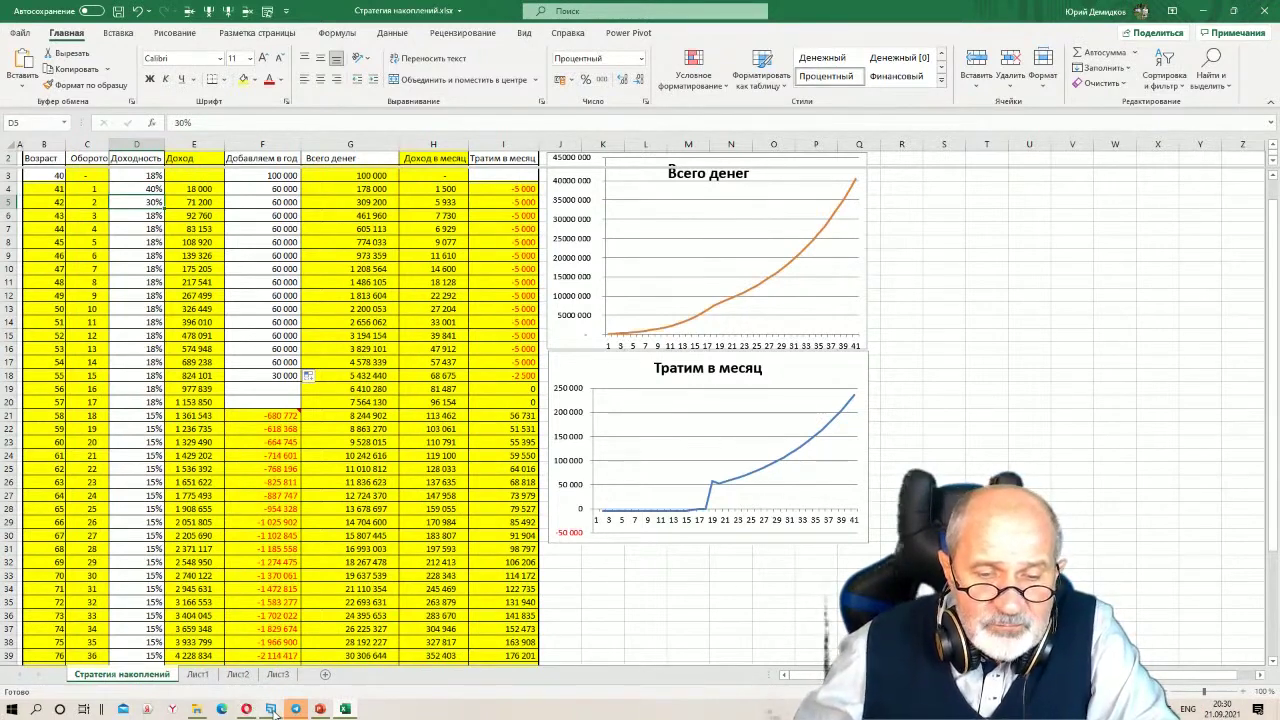
Switch to the brokerage portfolio in the Opera browser, view the Транснефть, АП instrument page and return to the investments list.
{"action": "mouse_move", "coordinate": [272, 712]}
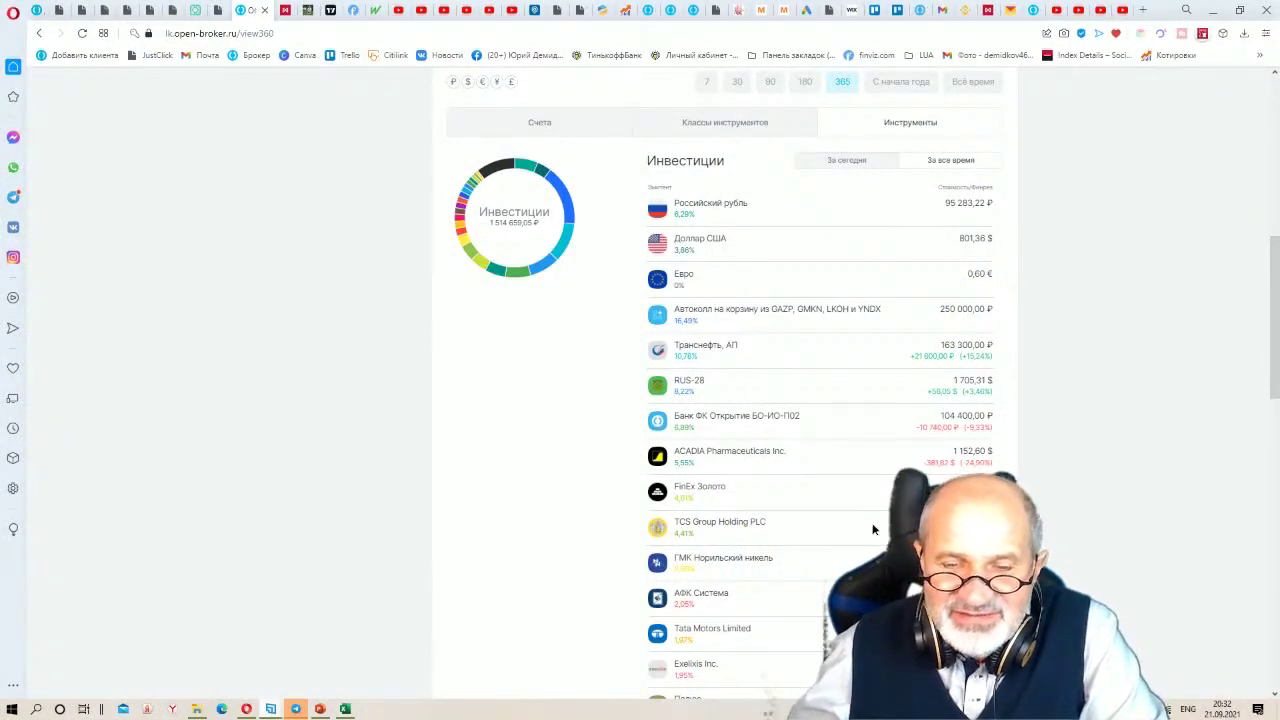
{"action": "key", "text": "alt+shift"}
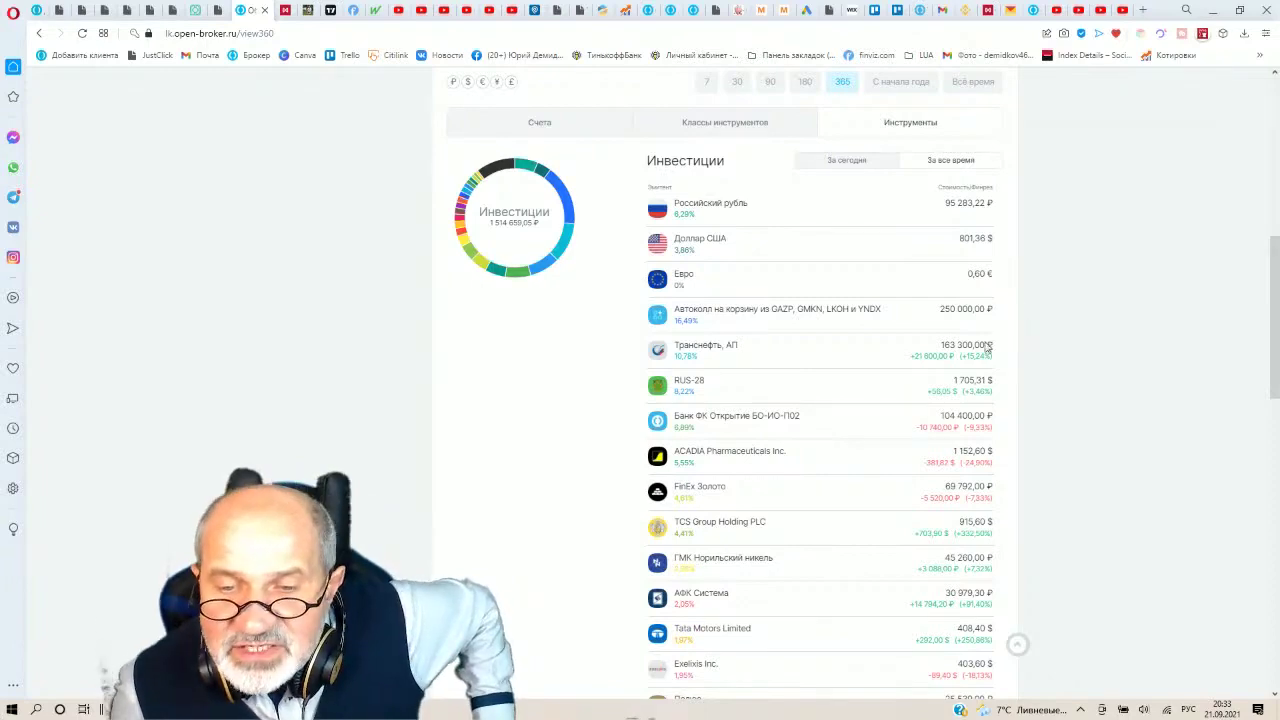
{"action": "left_click", "coordinate": [897, 361]}
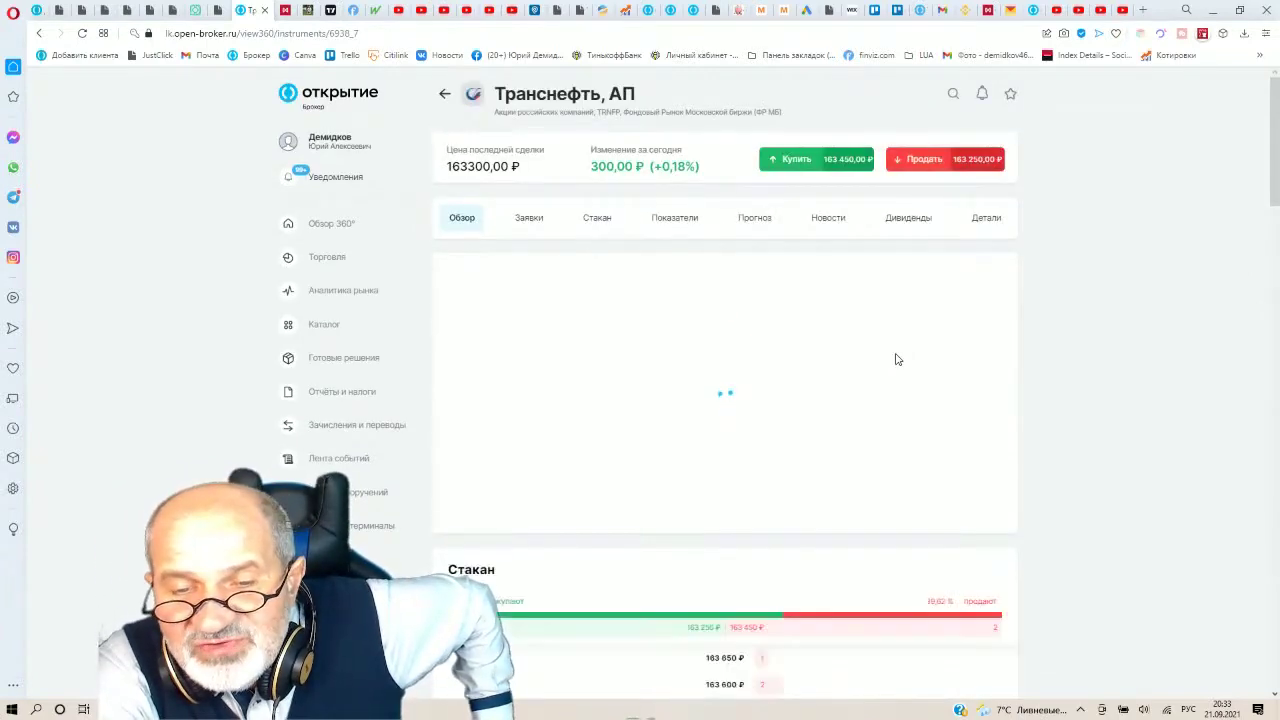
{"action": "left_click", "coordinate": [444, 93]}
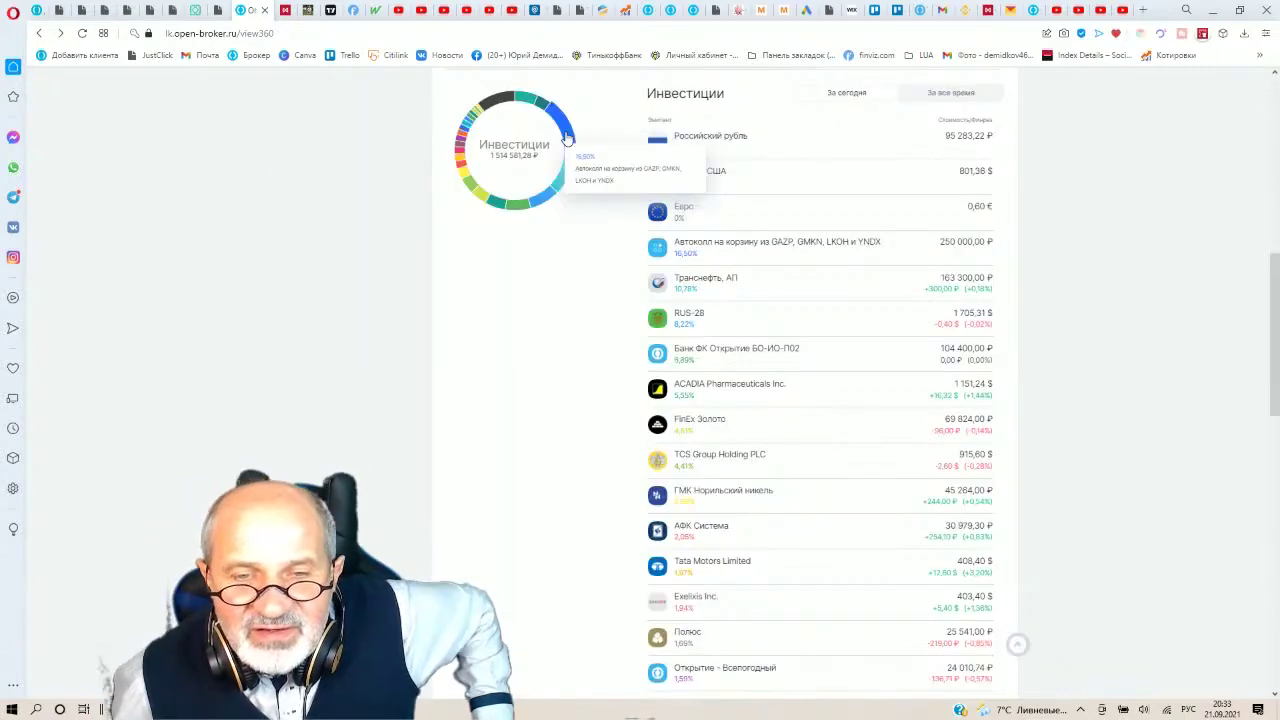